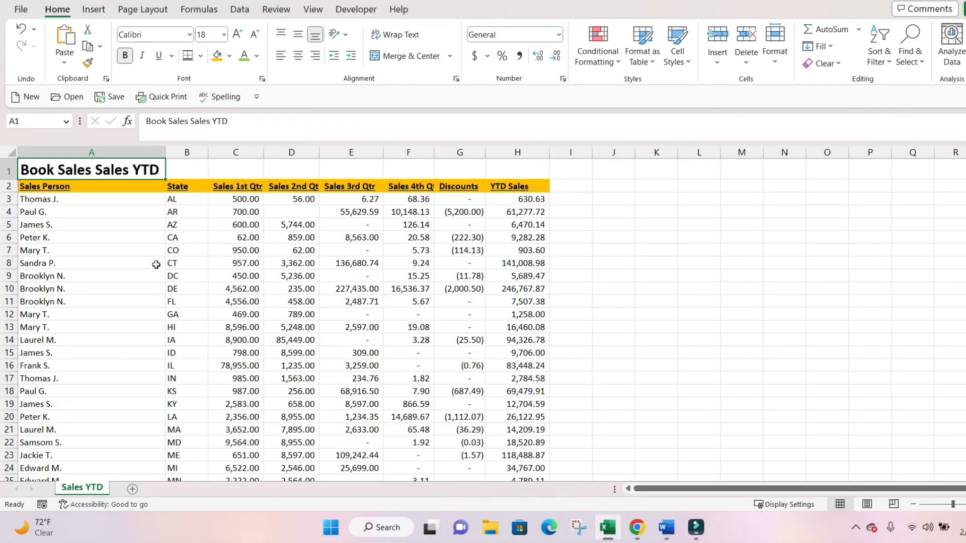
pyautogui.click(140, 189)
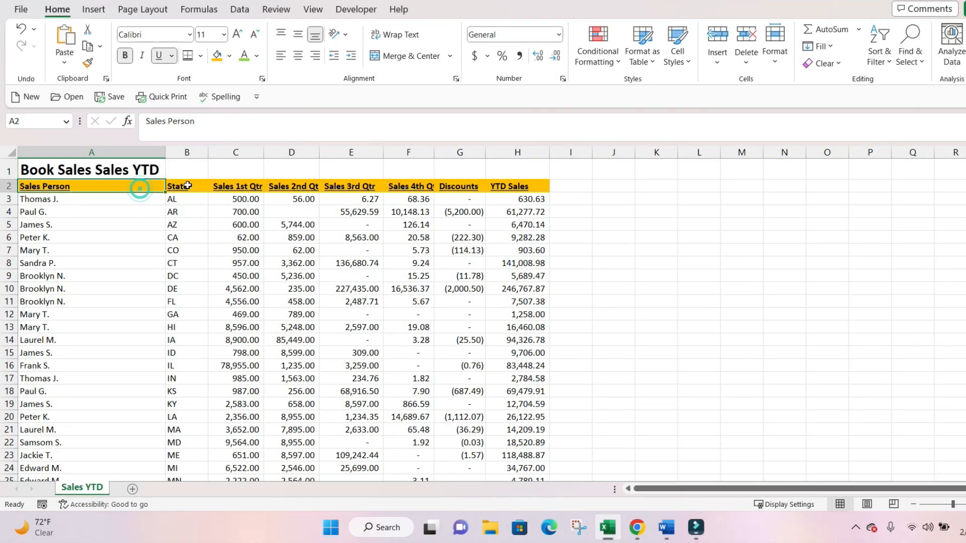
pyautogui.click(188, 186)
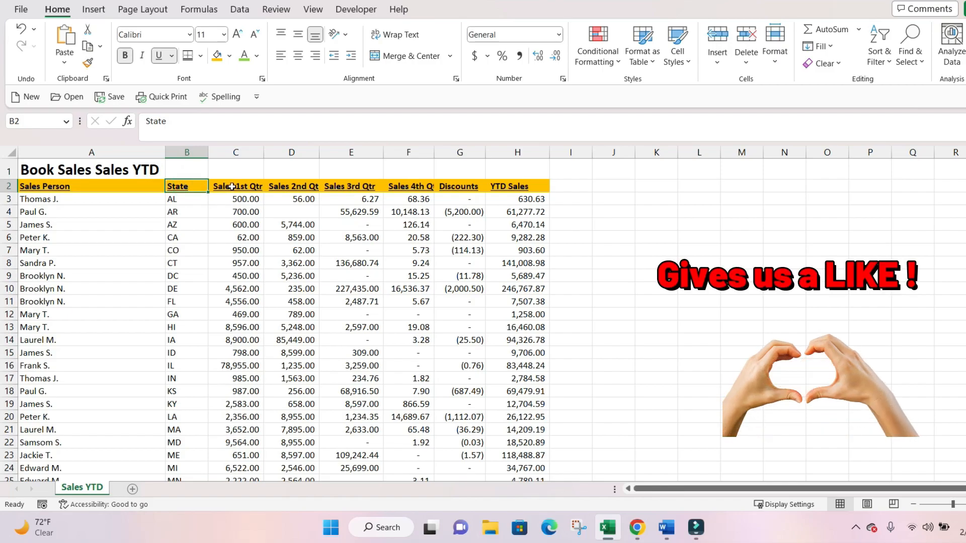
pyautogui.click(508, 187)
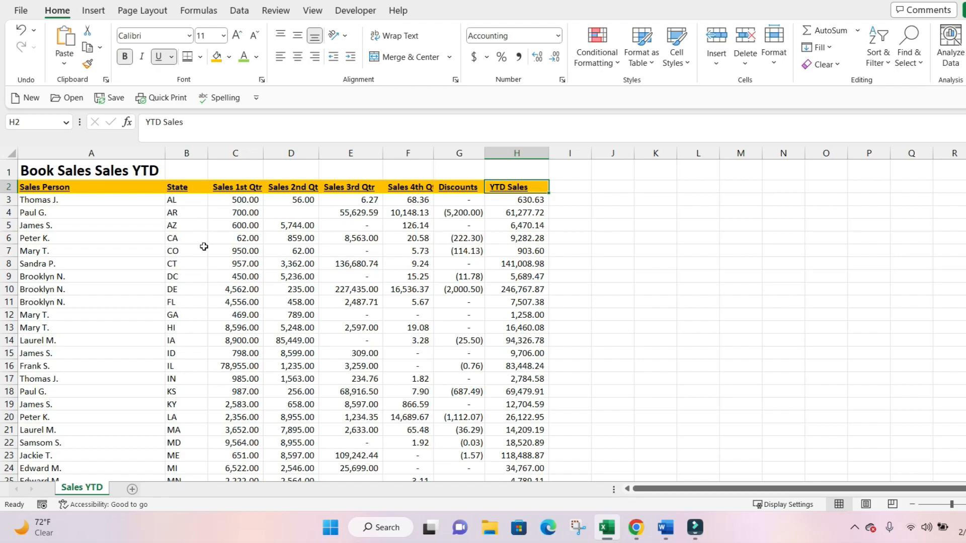
# Step: Create a PivotTable from range A2:H54 of the Sales YTD sheet on a new worksheet
pyautogui.click(90, 172)
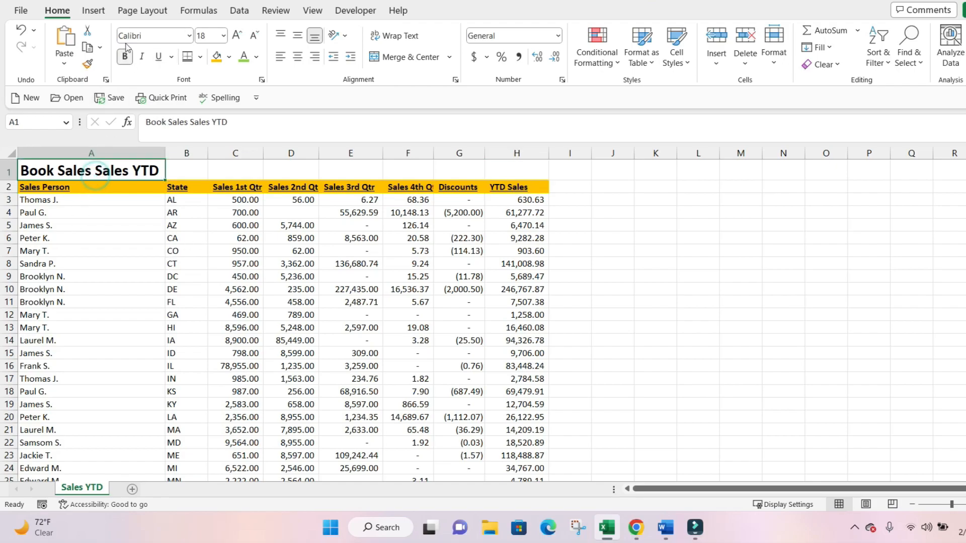
pyautogui.click(97, 14)
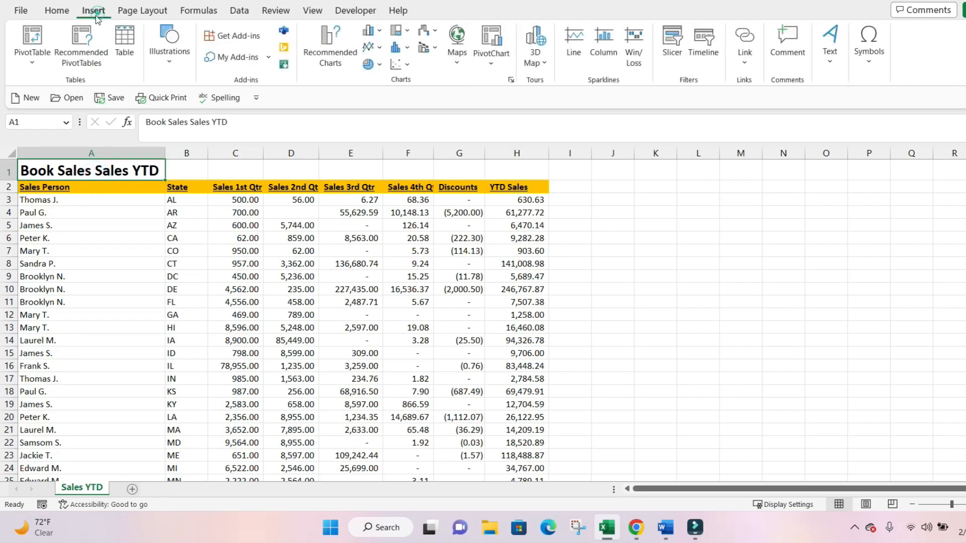
pyautogui.click(31, 56)
pyautogui.click(37, 85)
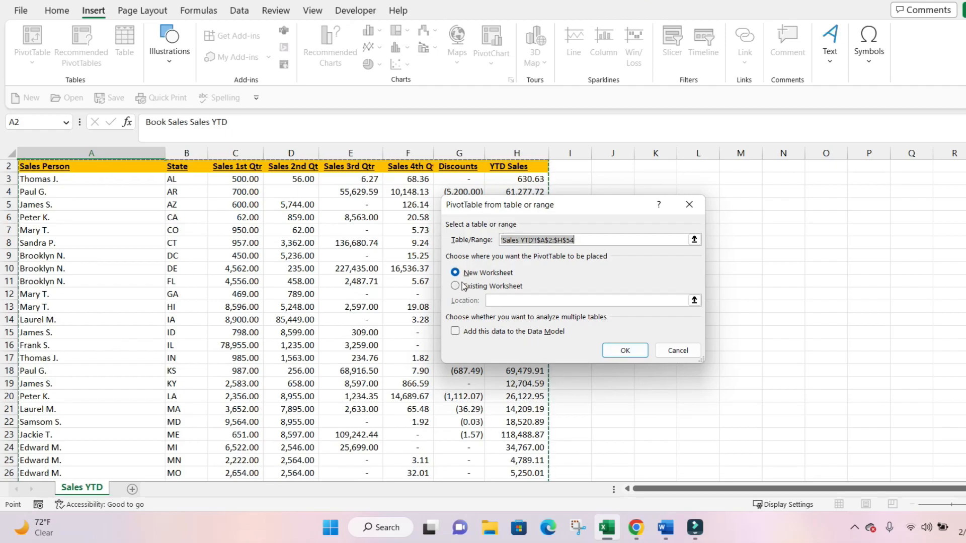
pyautogui.click(624, 350)
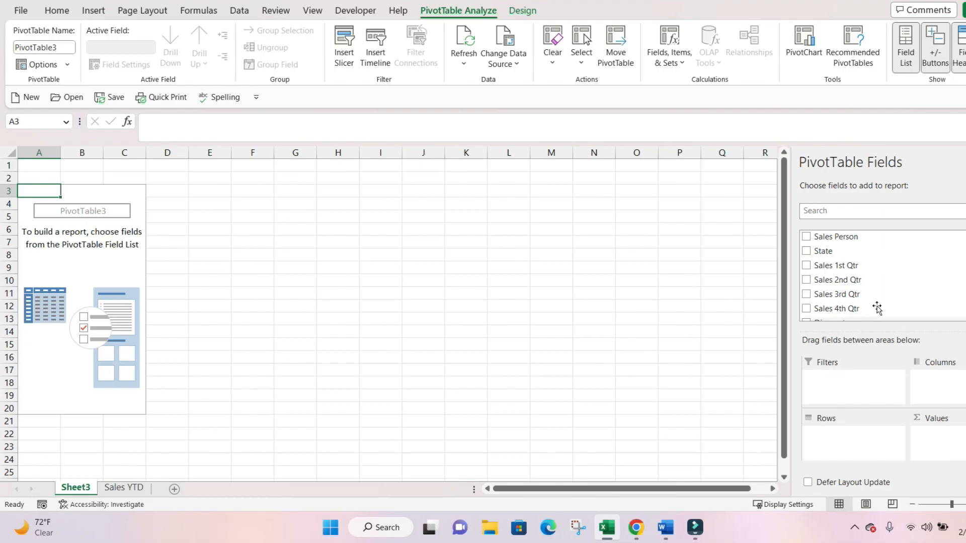
# Step: Change the PivotTable field list layout so the fields and areas sections are side by side
pyautogui.click(965, 187)
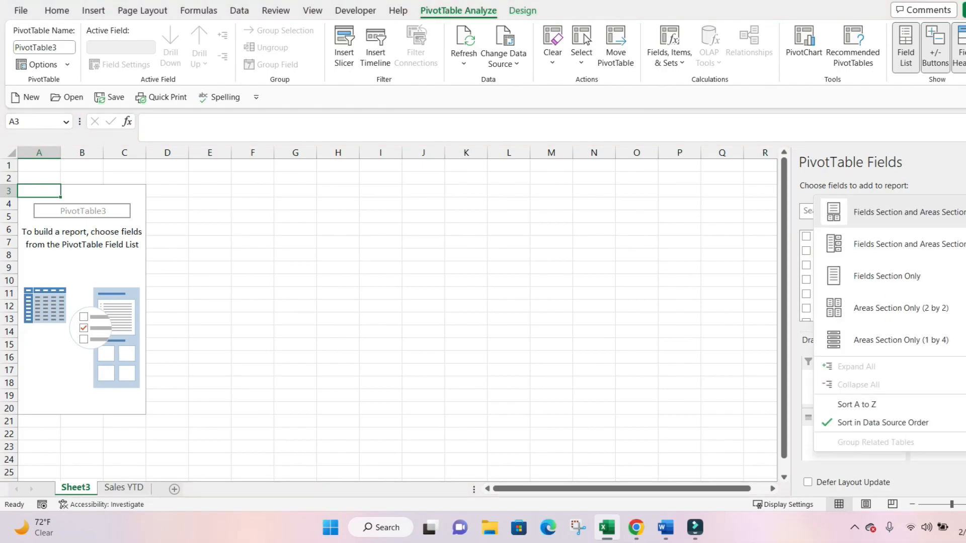
pyautogui.click(939, 251)
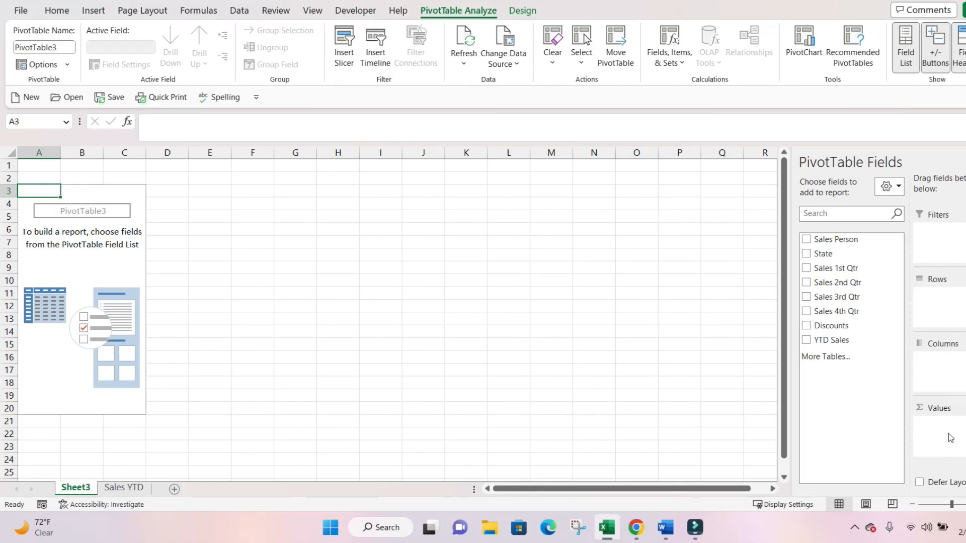
# Step: Sort the PivotTable field list A to Z and return it to data source order
pyautogui.click(894, 187)
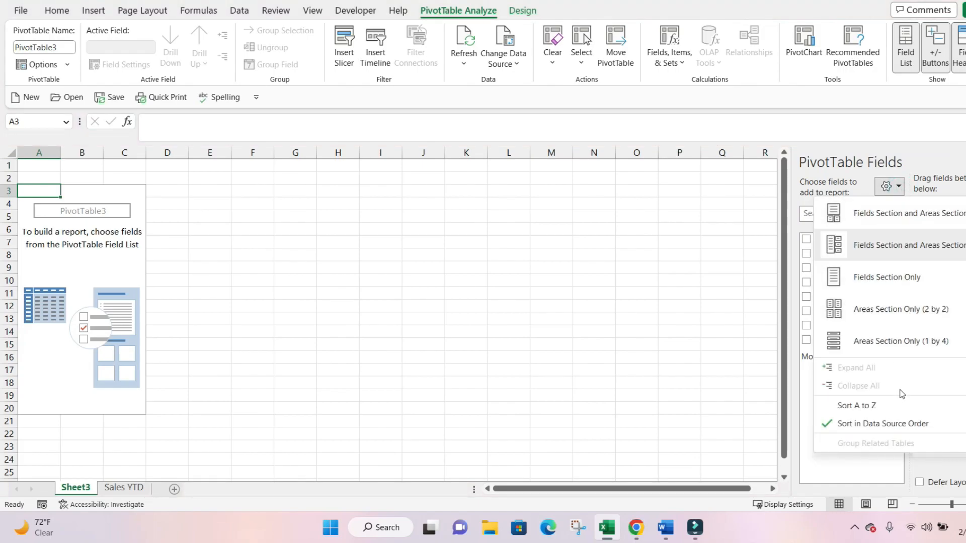
pyautogui.click(882, 405)
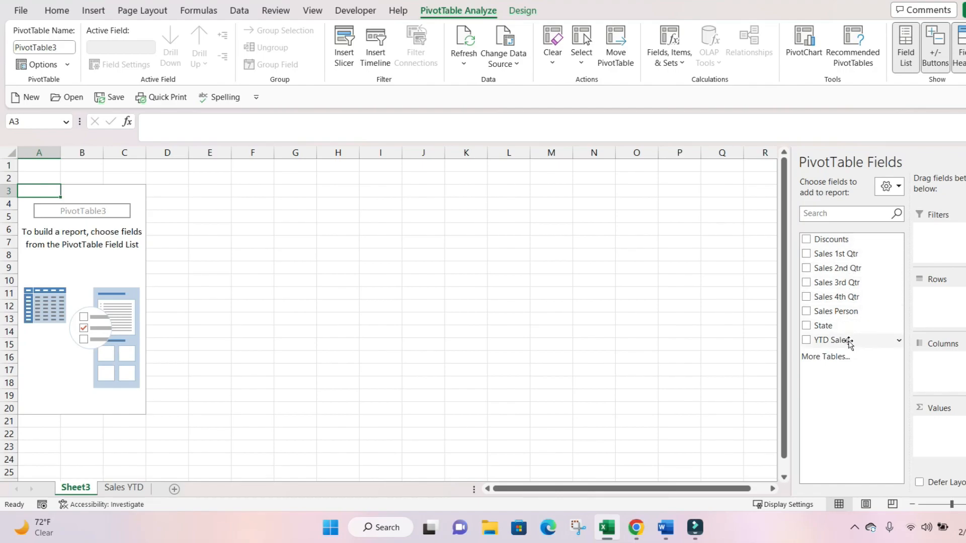
pyautogui.click(892, 187)
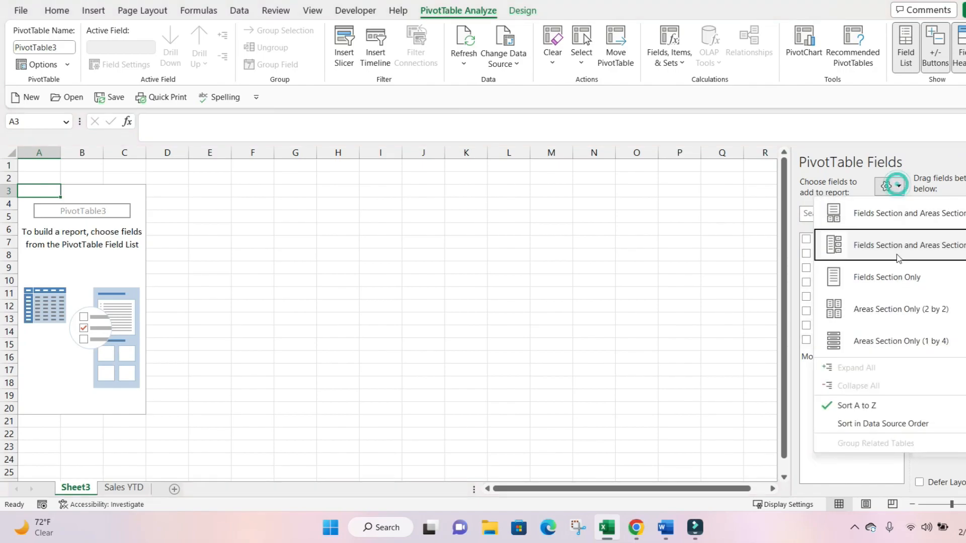
pyautogui.click(909, 428)
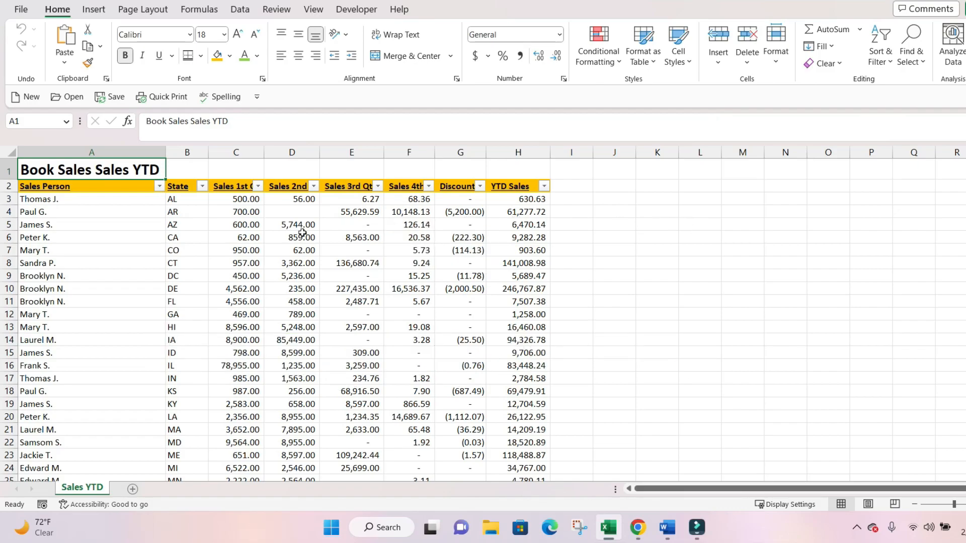
# Step: Insert a PivotTable on a new worksheet using the Sales YTD data in A2:H54 as its source
pyautogui.click(288, 248)
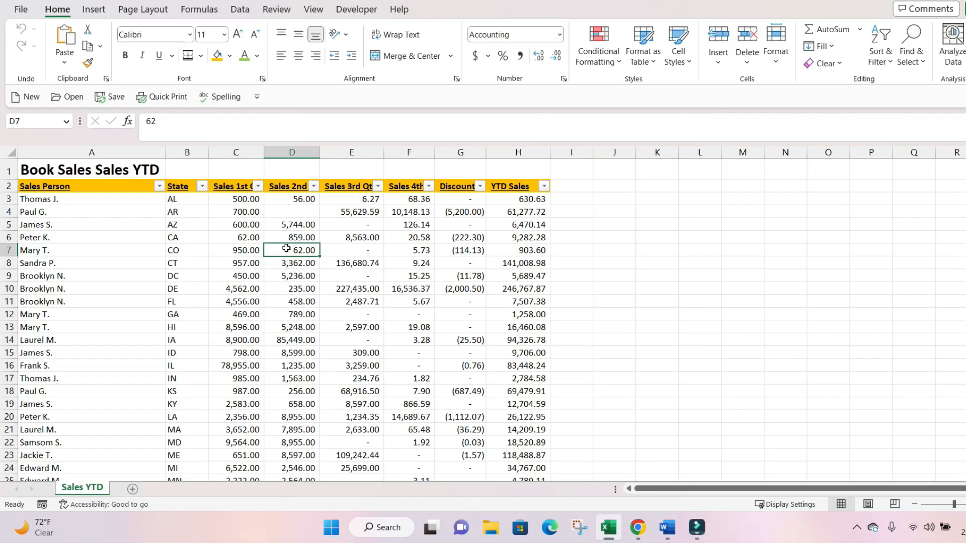
pyautogui.click(138, 174)
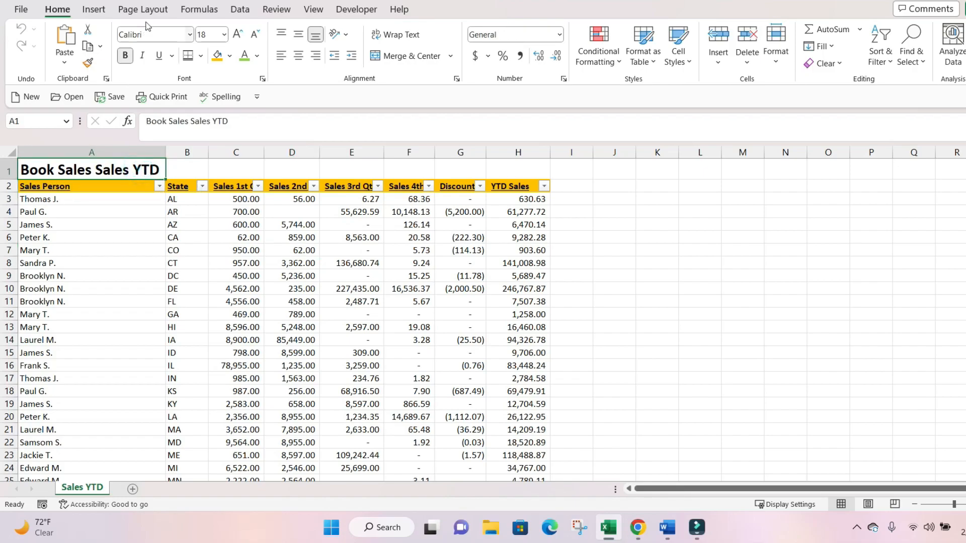
pyautogui.click(93, 10)
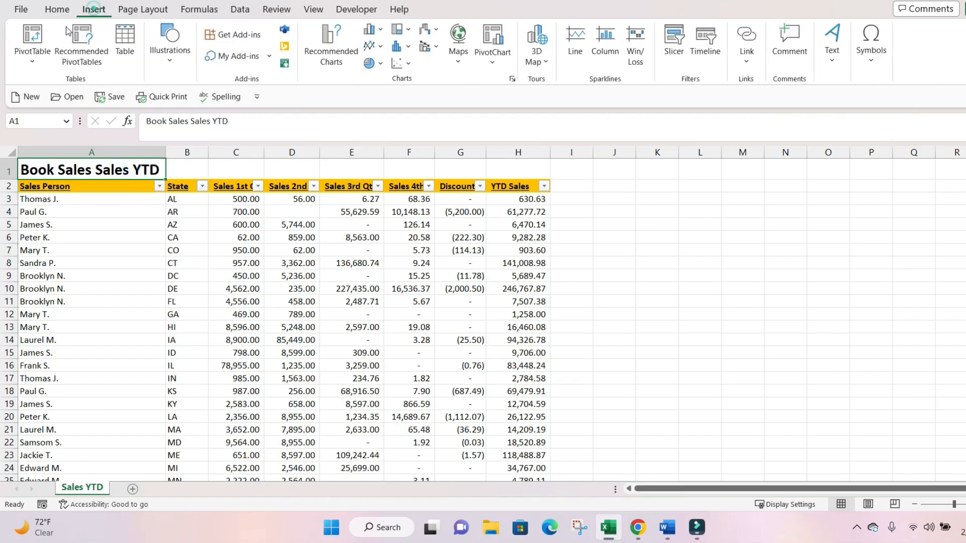
pyautogui.click(33, 54)
pyautogui.click(57, 85)
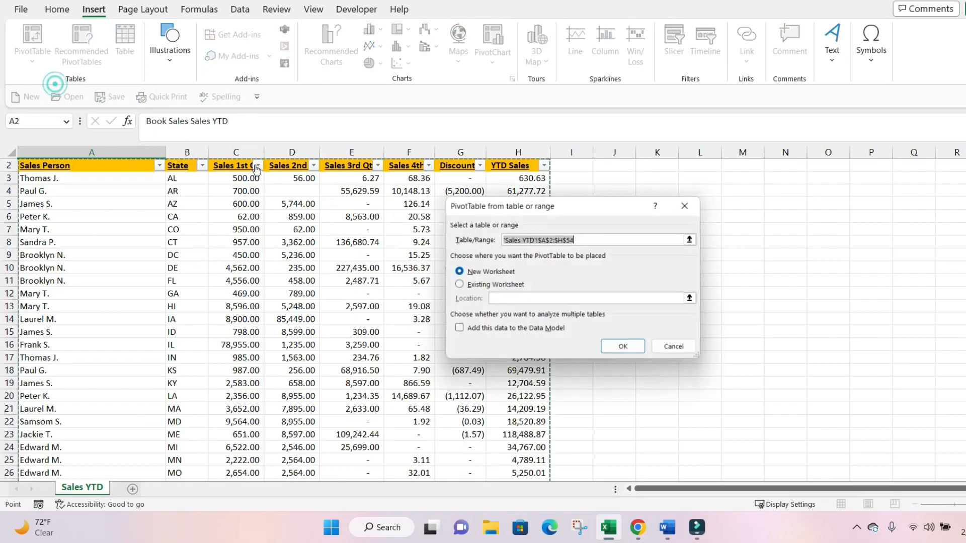
pyautogui.click(624, 352)
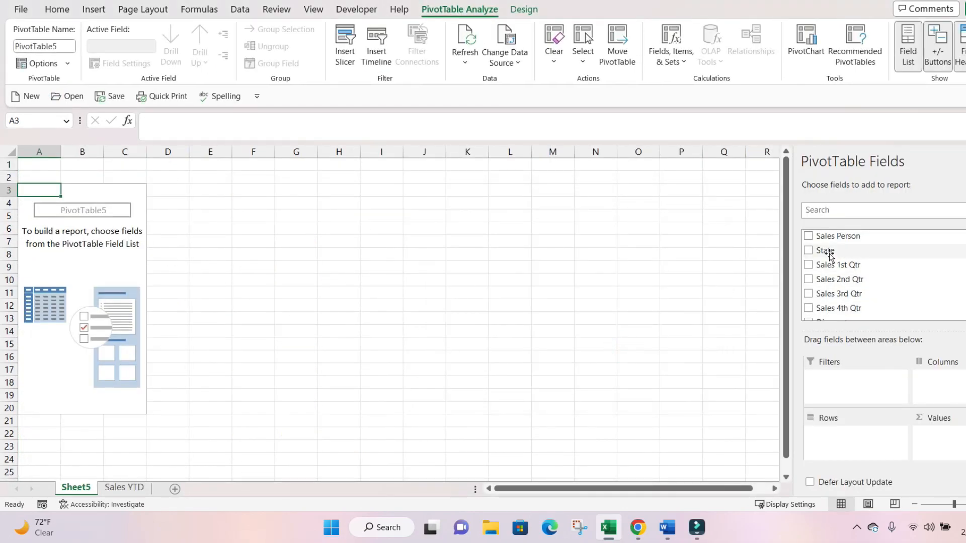
# Step: Add Sales Person to the PivotTable rows and YTD Sales to its values
pyautogui.moveTo(837, 238); pyautogui.dragTo(852, 446)
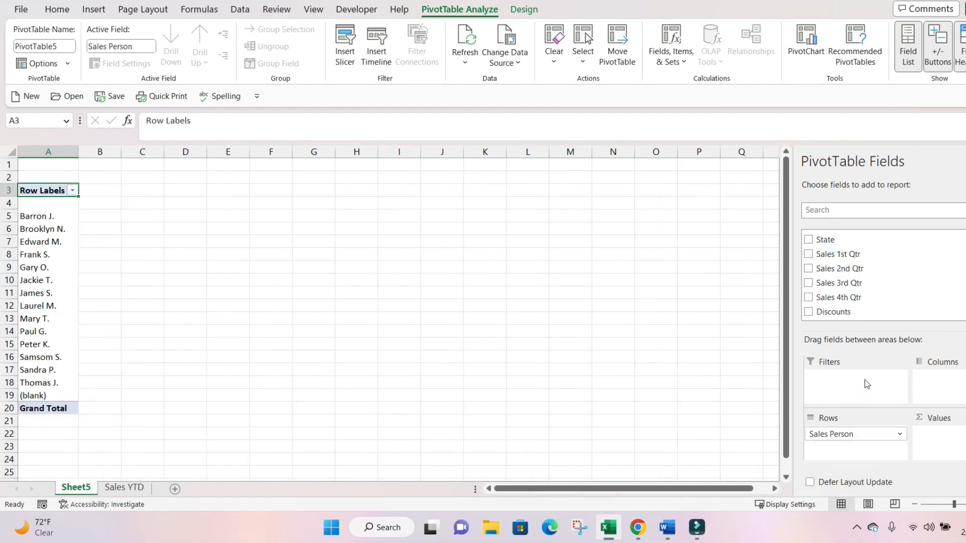
pyautogui.scroll(-1, 865, 290)
pyautogui.moveTo(852, 296); pyautogui.dragTo(947, 437)
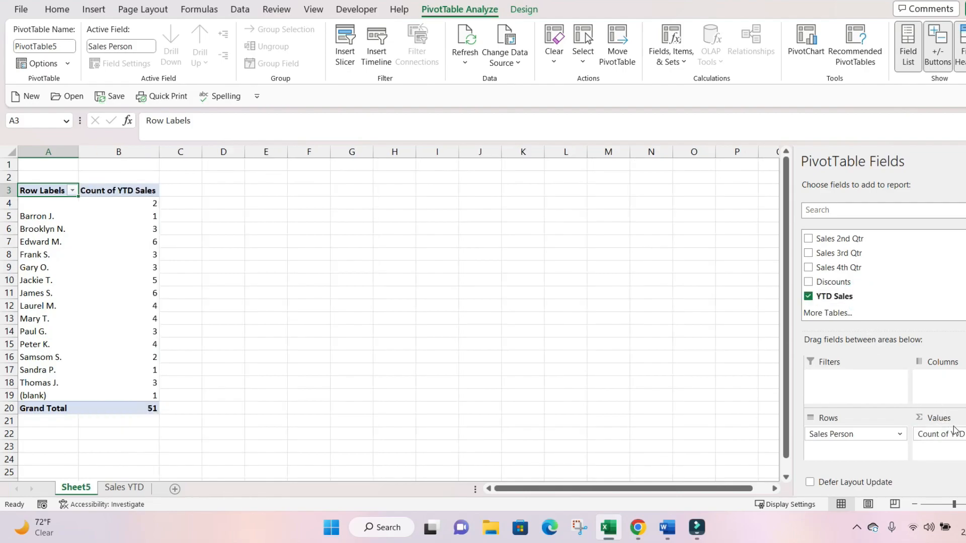
# Step: Summarize the YTD Sales value field by Sum
pyautogui.click(940, 434)
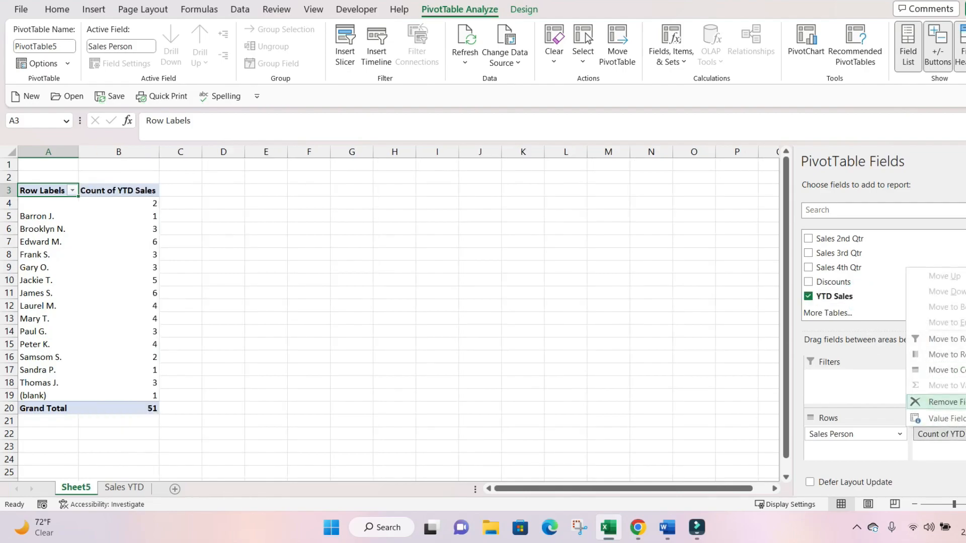
pyautogui.click(941, 416)
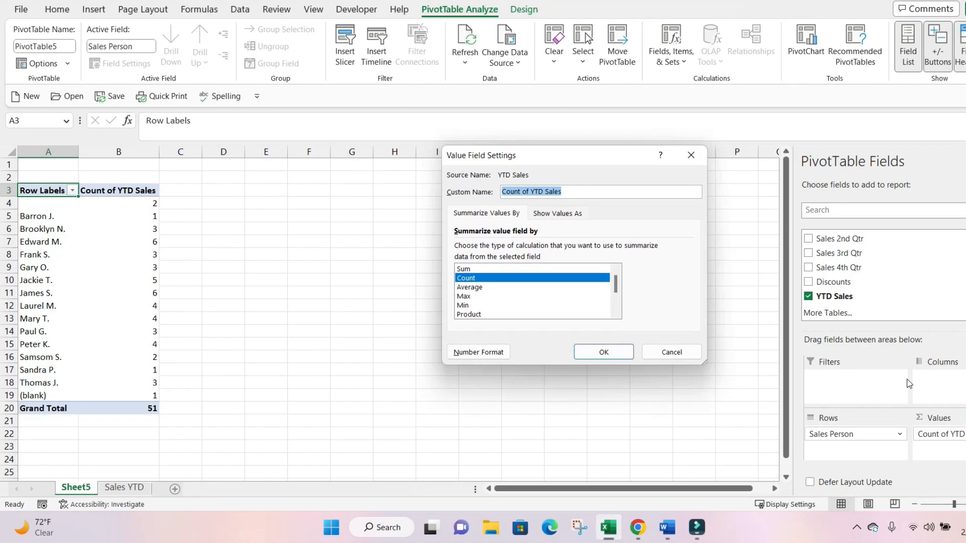
pyautogui.click(562, 270)
pyautogui.click(599, 351)
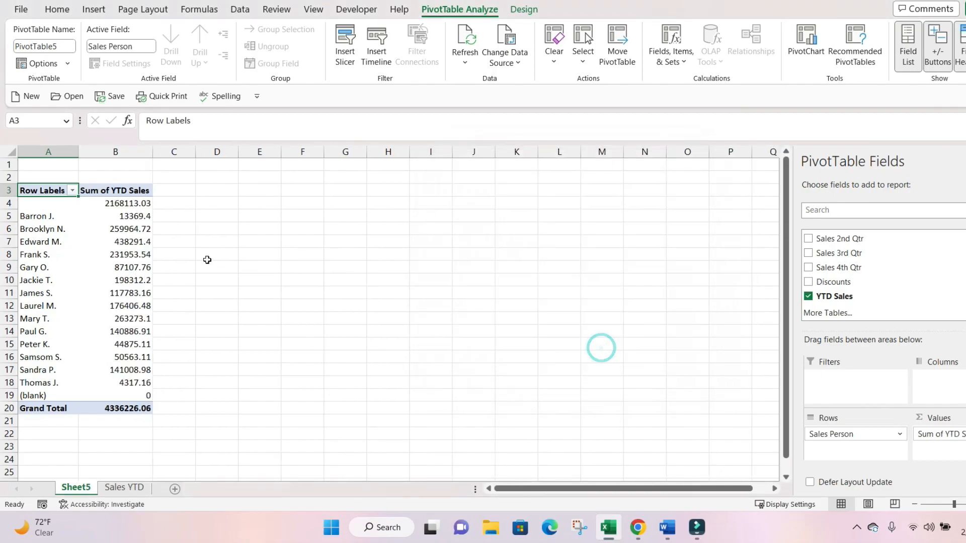
# Step: Filter the row labels to exclude the empty entry and the (blank) entry
pyautogui.click(72, 191)
pyautogui.click(39, 344)
pyautogui.scroll(-3, 103, 386)
pyautogui.click(35, 427)
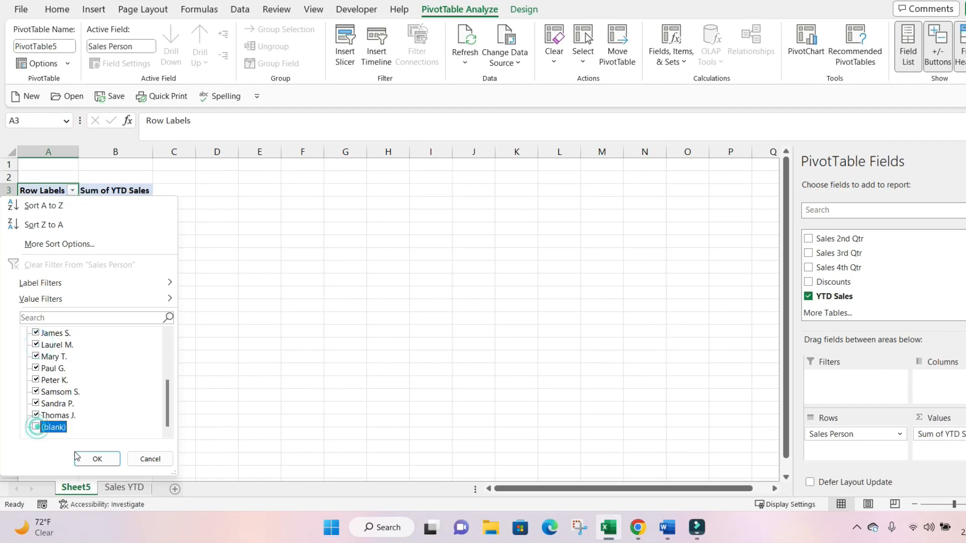
pyautogui.click(97, 459)
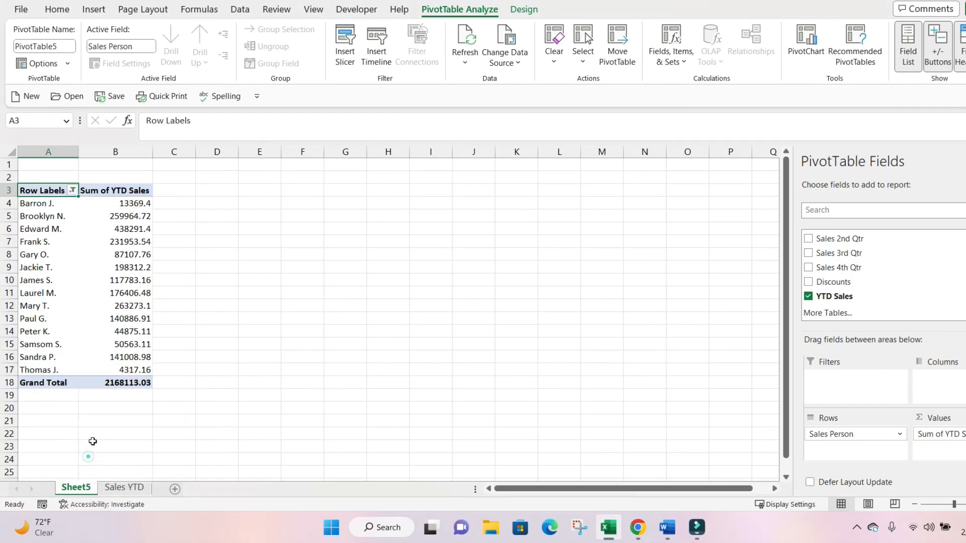
# Step: Apply the comma number style to the Sum of YTD Sales values in column B
pyautogui.click(134, 151)
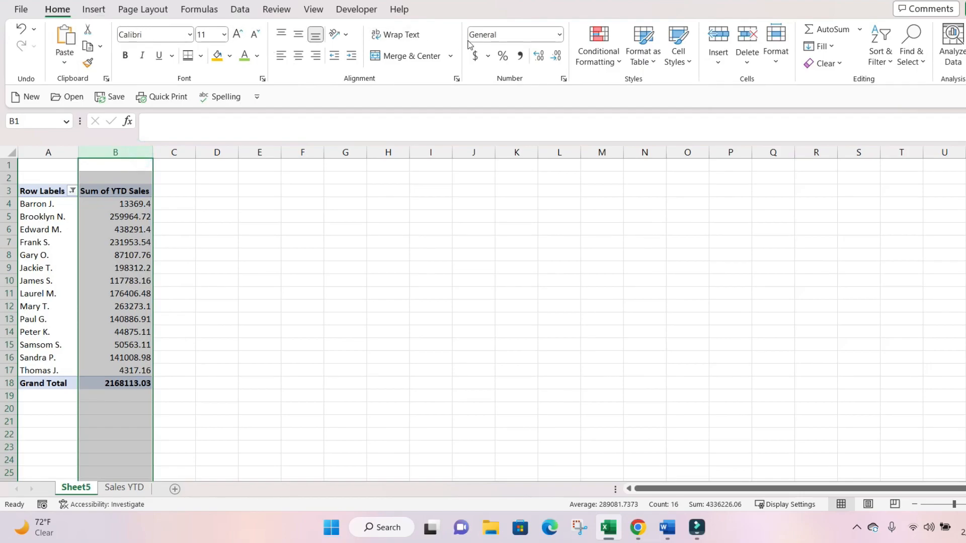
pyautogui.click(520, 56)
pyautogui.click(123, 216)
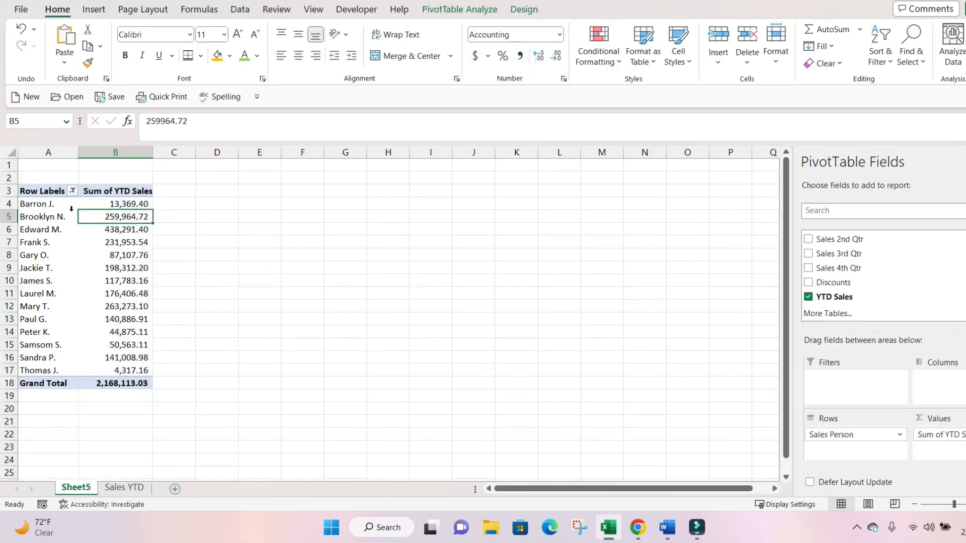
# Step: Sort the salespeople by Sum of YTD Sales from largest to smallest
pyautogui.rightClick(126, 217)
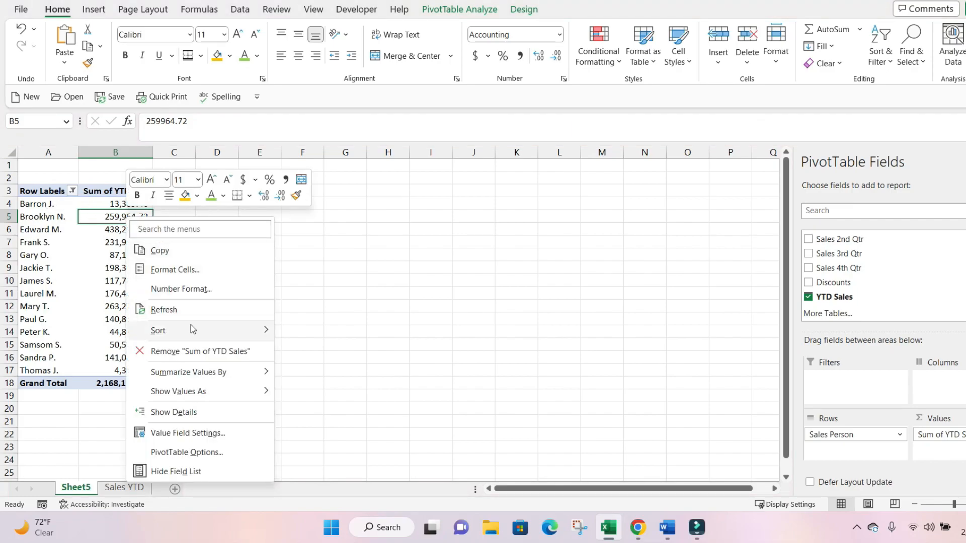
pyautogui.moveTo(203, 336)
pyautogui.click(320, 349)
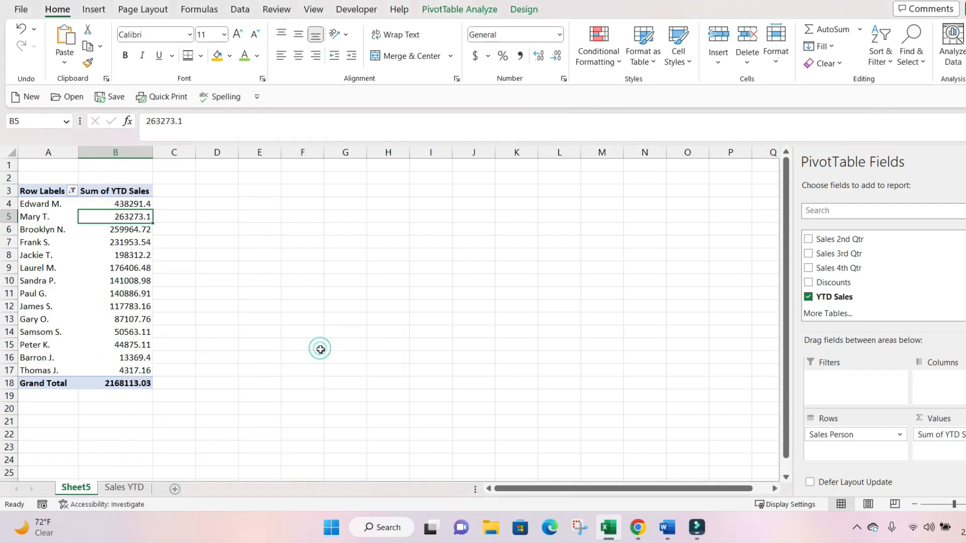
# Step: Reapply the comma number style to the sorted YTD sales amounts in column B
pyautogui.click(115, 152)
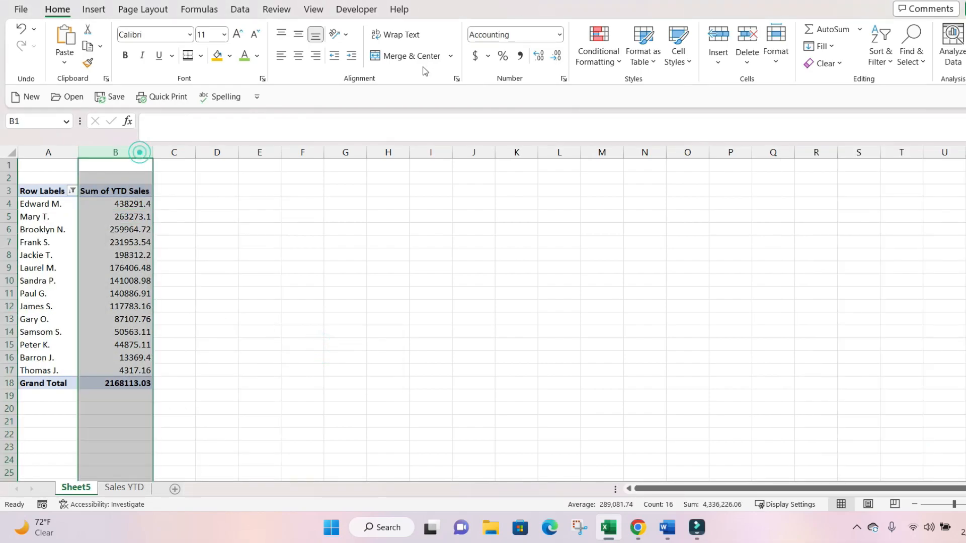
pyautogui.click(518, 56)
pyautogui.click(145, 230)
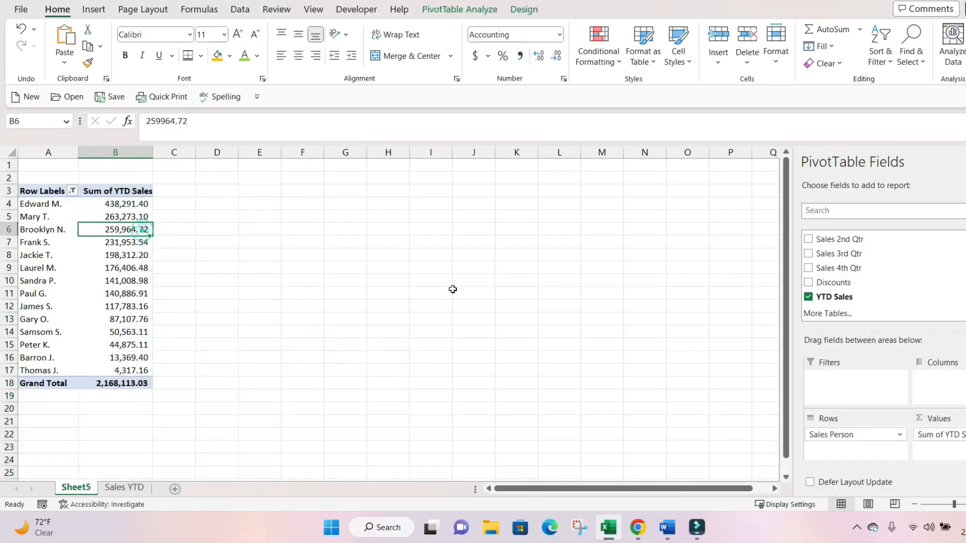
# Step: Add YTD Sales to the values a second time and summarize this new field by Sum
pyautogui.moveTo(821, 299); pyautogui.dragTo(931, 450)
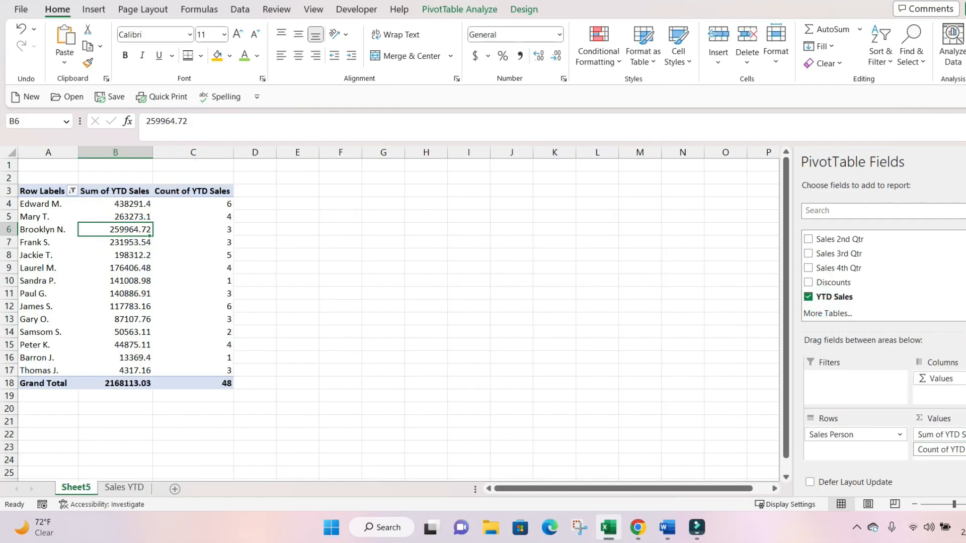
pyautogui.click(931, 450)
pyautogui.click(954, 434)
pyautogui.click(581, 270)
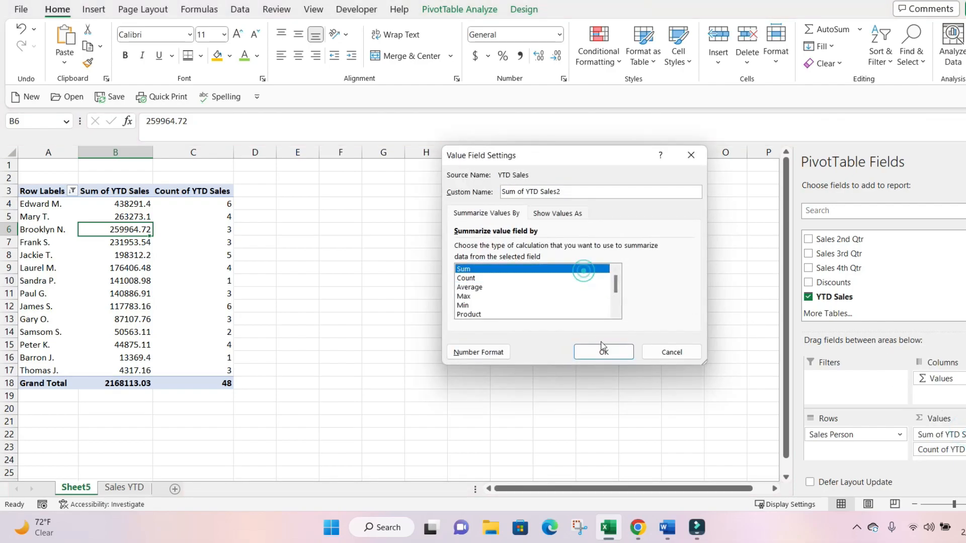
pyautogui.click(604, 352)
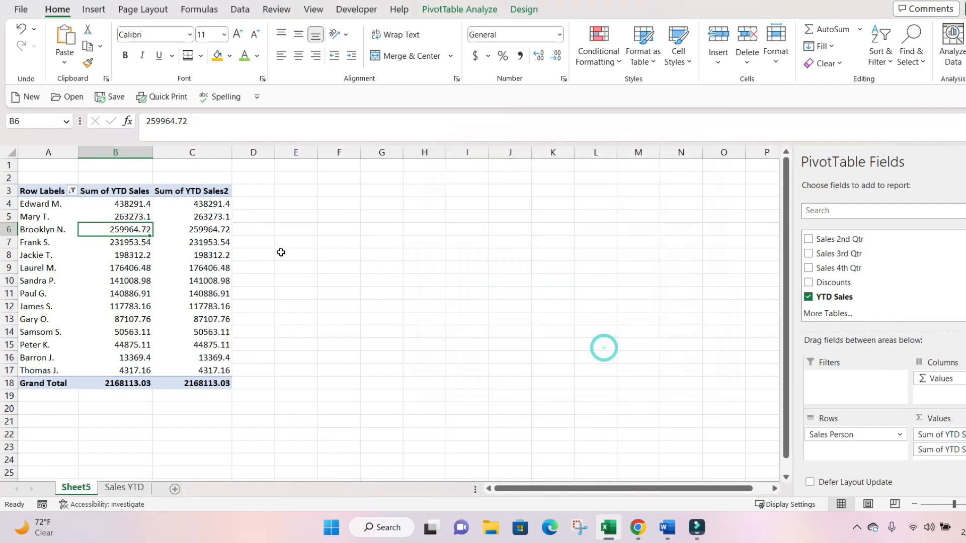
# Step: Show the Sum of YTD Sales2 values as a percentage of the grand total
pyautogui.click(222, 218)
pyautogui.rightClick(224, 219)
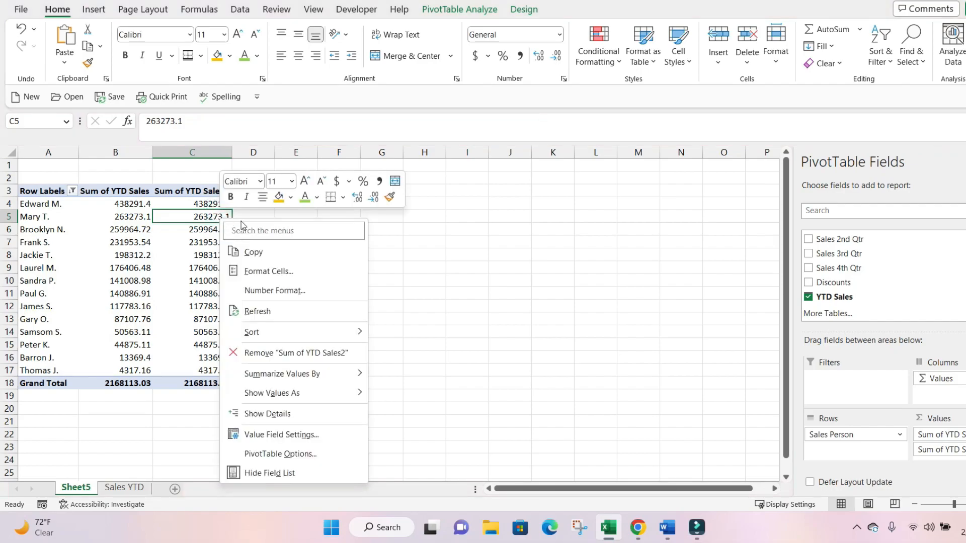
pyautogui.moveTo(302, 392)
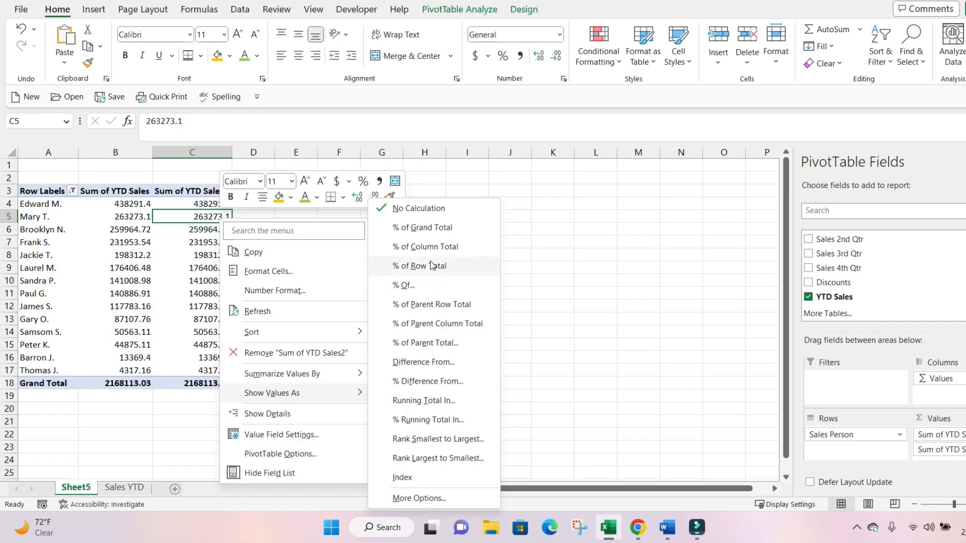
pyautogui.click(431, 228)
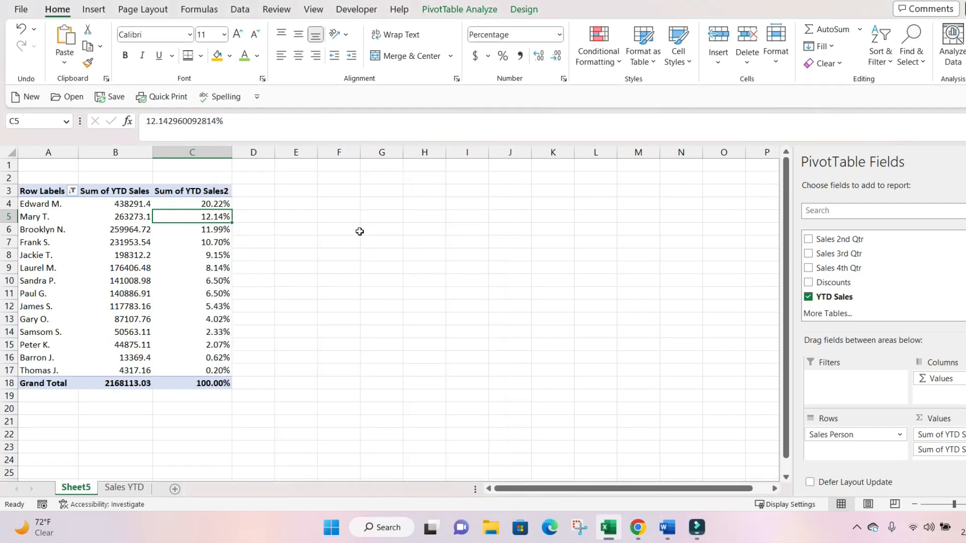
# Step: Apply the comma number style to column B, and highlight the salespeople's percentages in column C
pyautogui.click(134, 152)
pyautogui.click(519, 56)
pyautogui.click(387, 190)
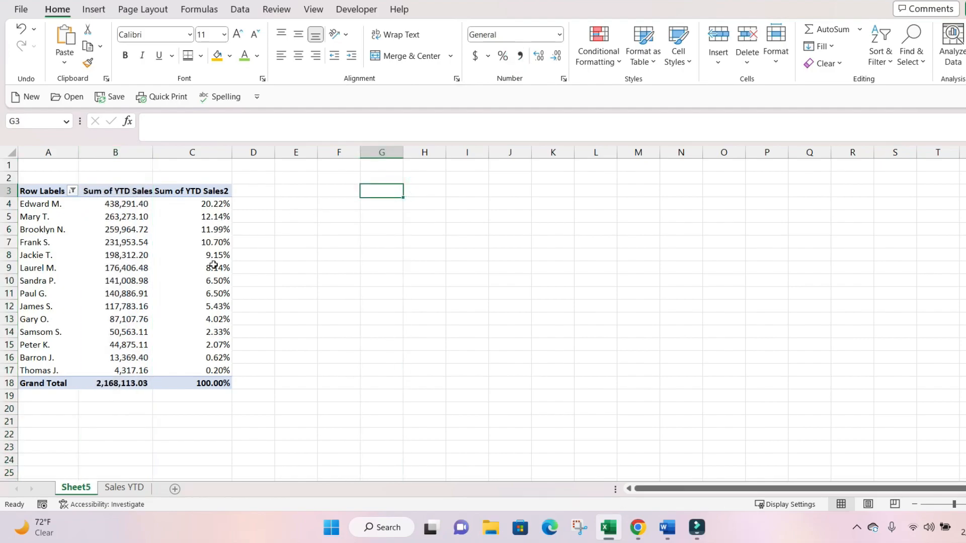
pyautogui.moveTo(197, 358); pyautogui.dragTo(196, 216)
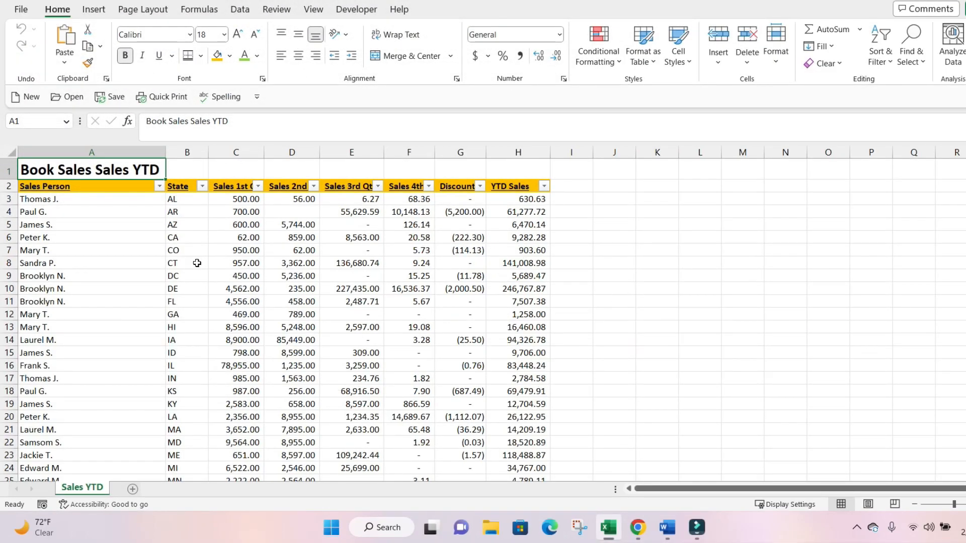
# Step: Insert a PivotTable on a new worksheet from the range 'Sales YTD'!$A$2:$H$54
pyautogui.scroll(-7, 197, 264)
pyautogui.scroll(7, 212, 295)
pyautogui.click(92, 10)
pyautogui.click(32, 56)
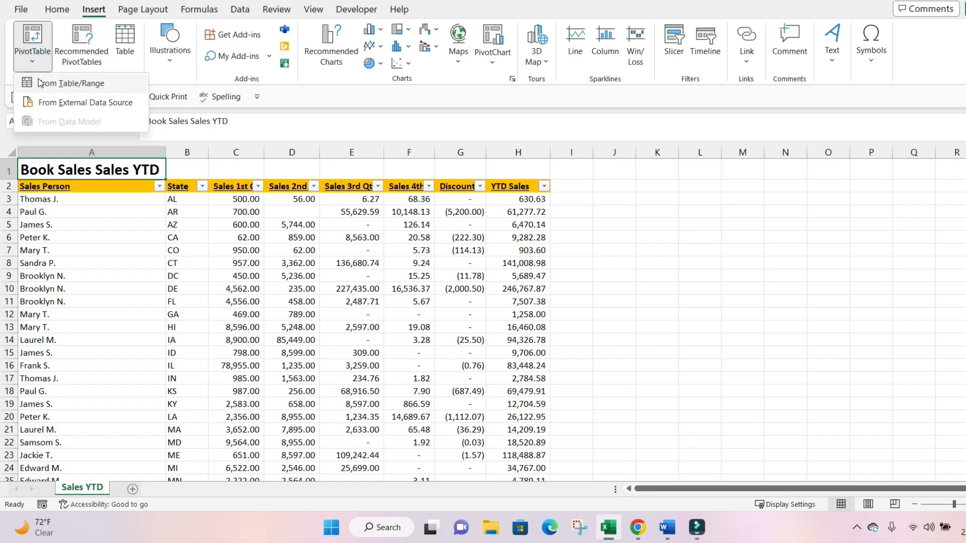
pyautogui.click(40, 83)
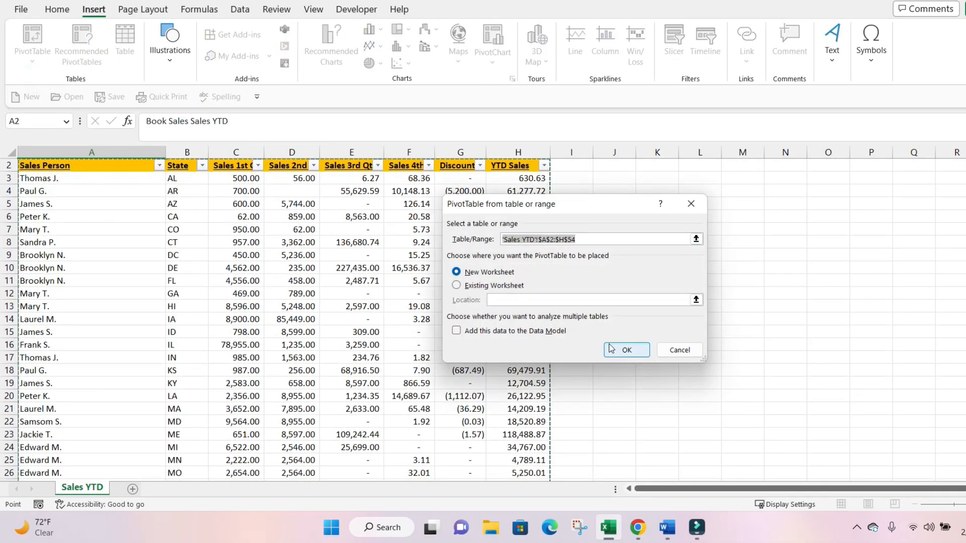
pyautogui.click(607, 349)
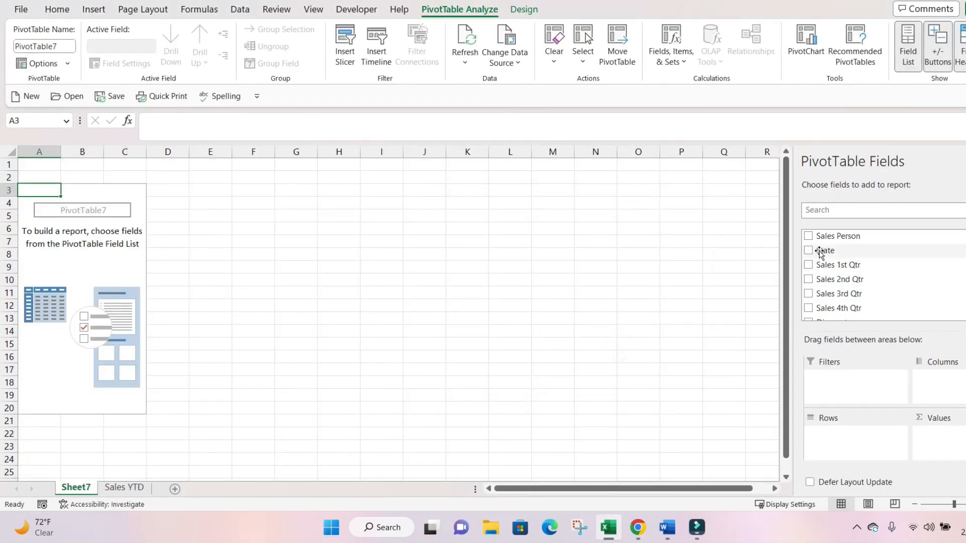
# Step: Add State to the PivotTable rows and YTD Sales to the values, summarized by Sum
pyautogui.click(820, 251)
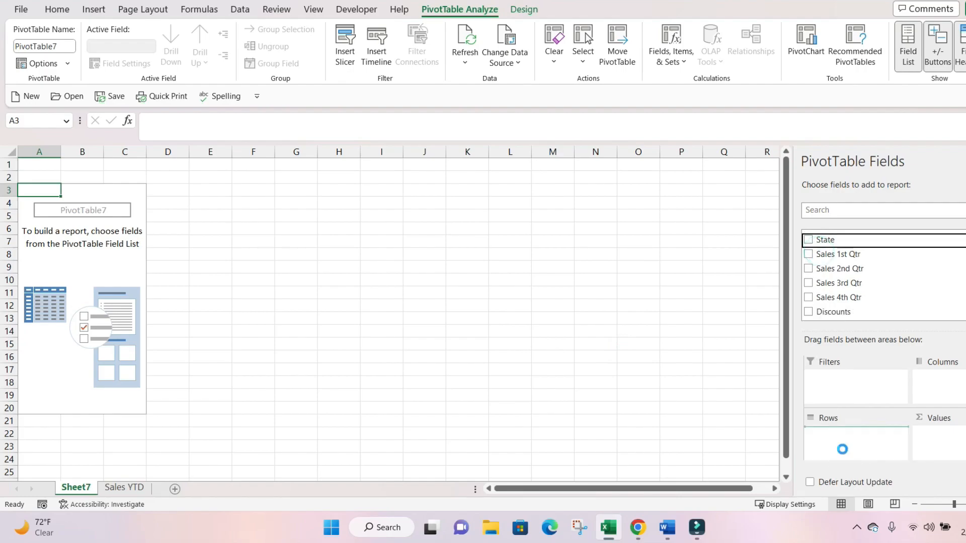
pyautogui.scroll(-1, 864, 302)
pyautogui.moveTo(850, 301); pyautogui.dragTo(940, 448)
pyautogui.click(940, 434)
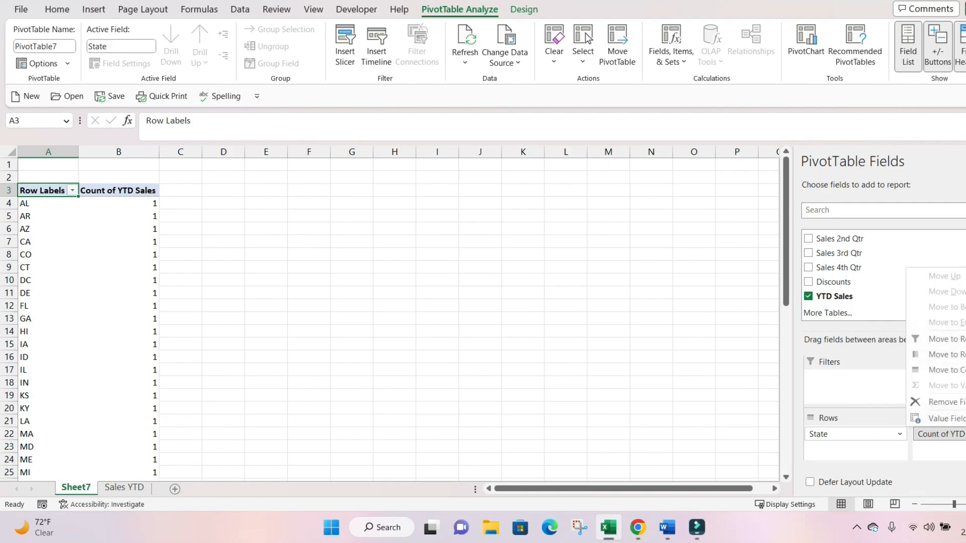
pyautogui.click(936, 416)
pyautogui.click(575, 269)
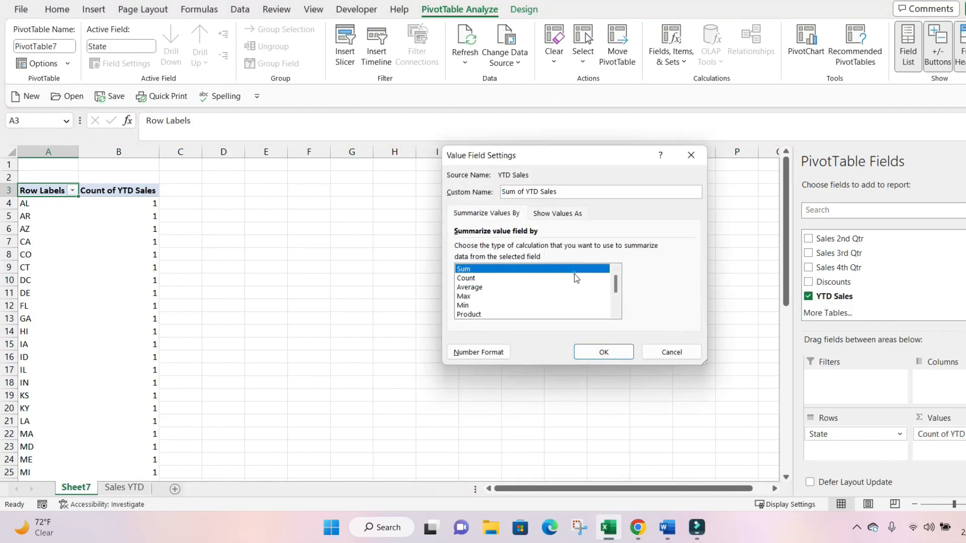
pyautogui.click(603, 351)
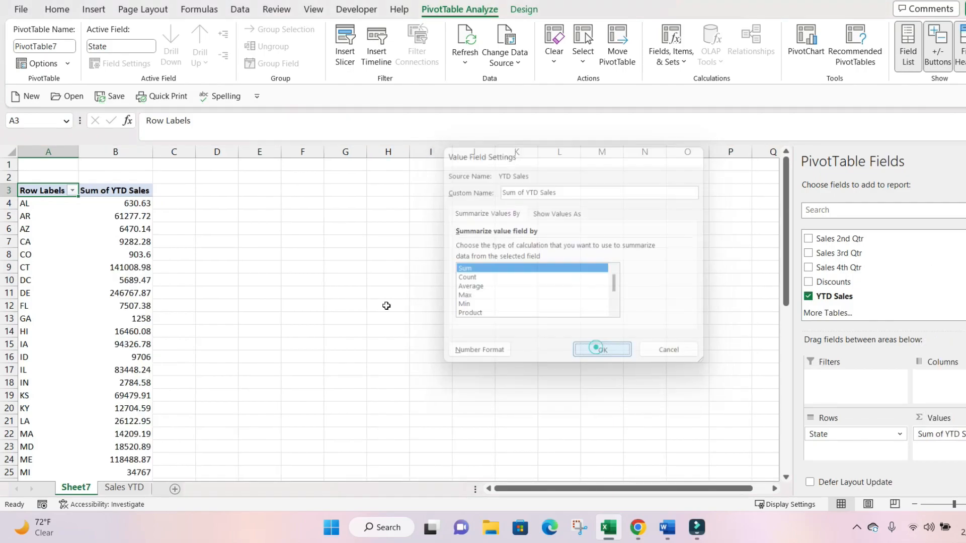
# Step: Filter the State row labels to exclude the (blank) item
pyautogui.click(73, 190)
pyautogui.scroll(-10, 90, 368)
pyautogui.scroll(-4, 90, 364)
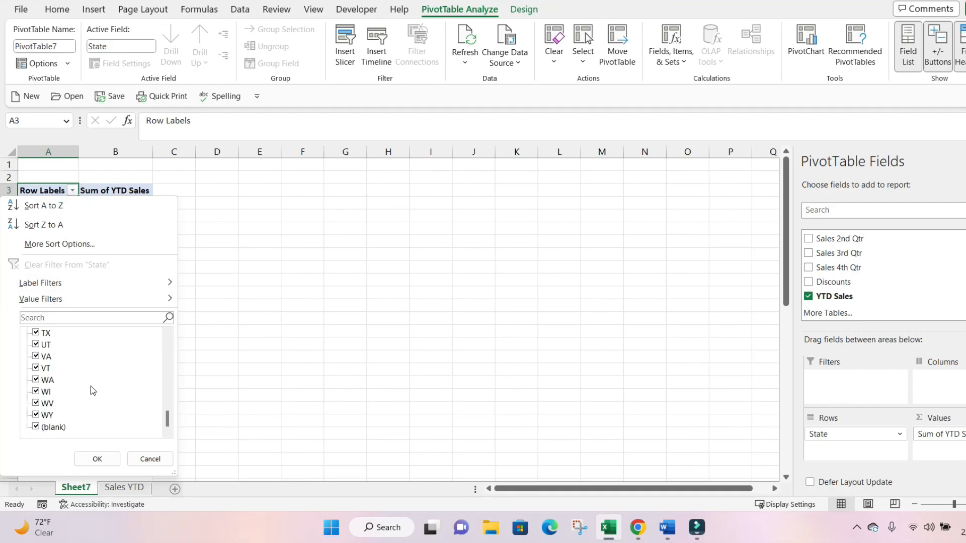
pyautogui.click(36, 427)
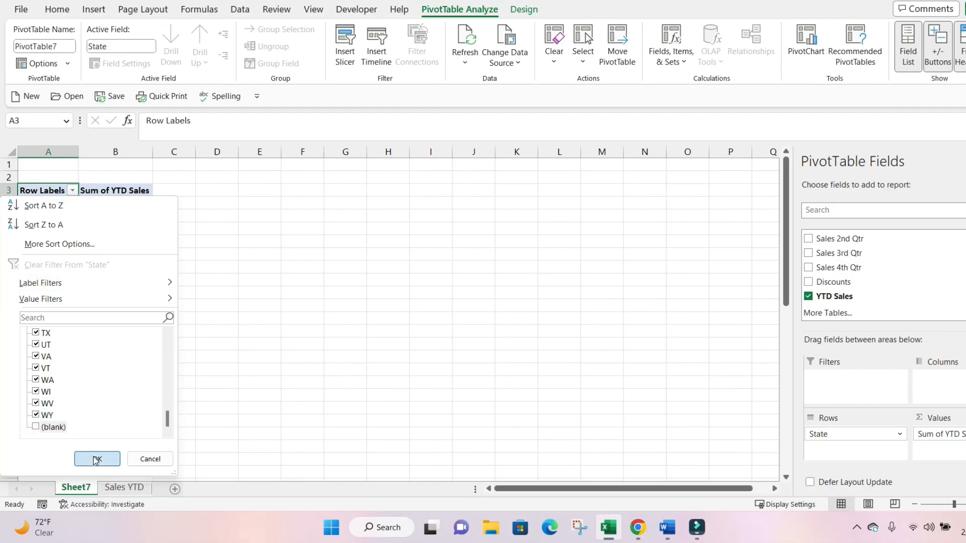
pyautogui.click(97, 459)
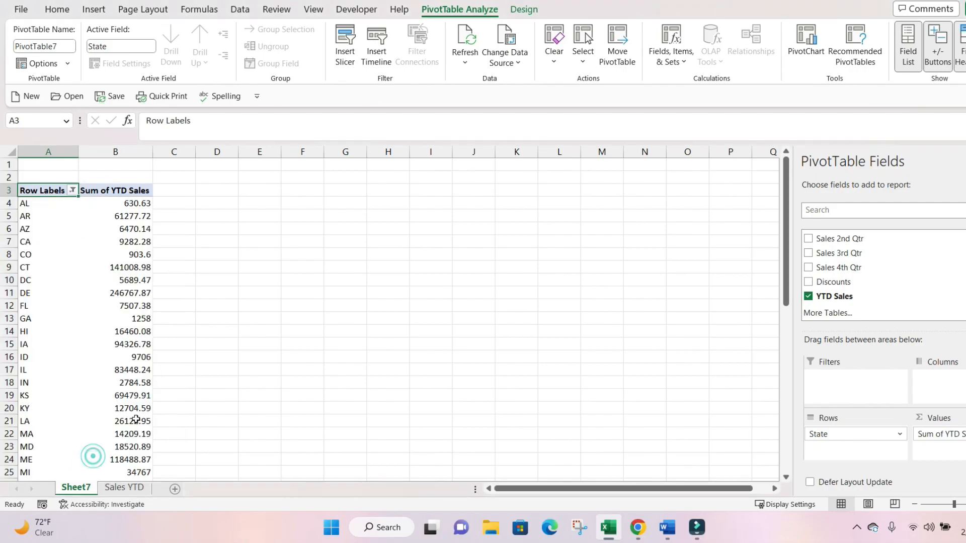
# Step: Apply a Top 10 value filter to the states, showing the top 10 items by Sum of YTD Sales
pyautogui.click(72, 192)
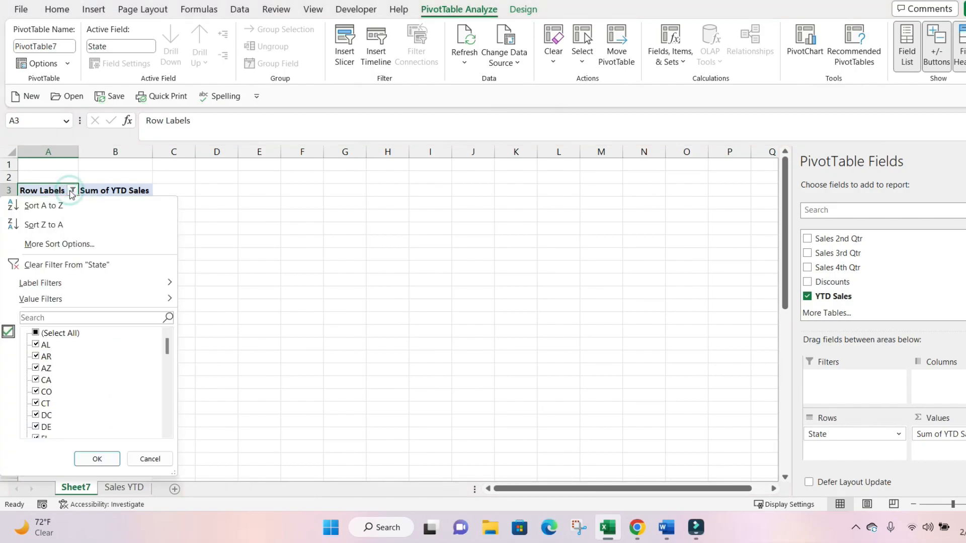
pyautogui.moveTo(98, 300)
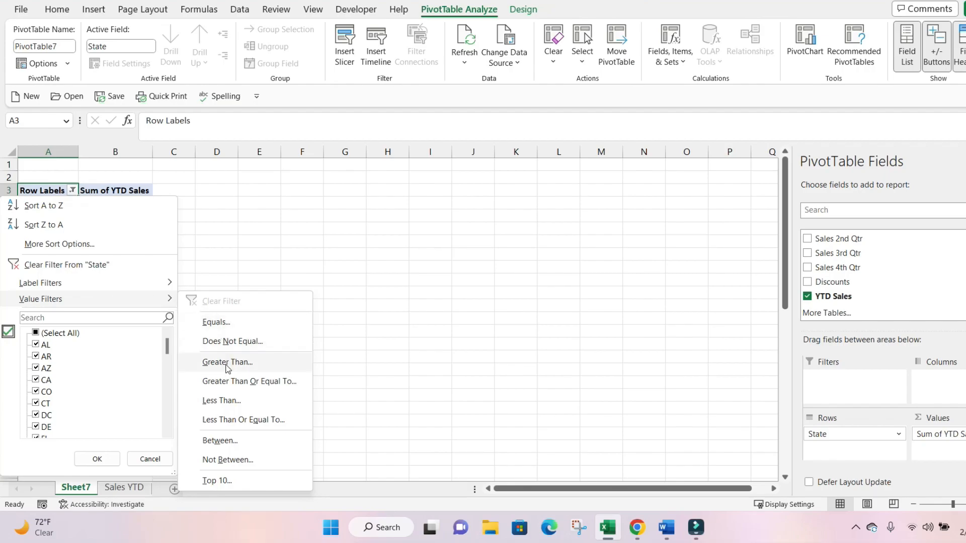
pyautogui.click(227, 483)
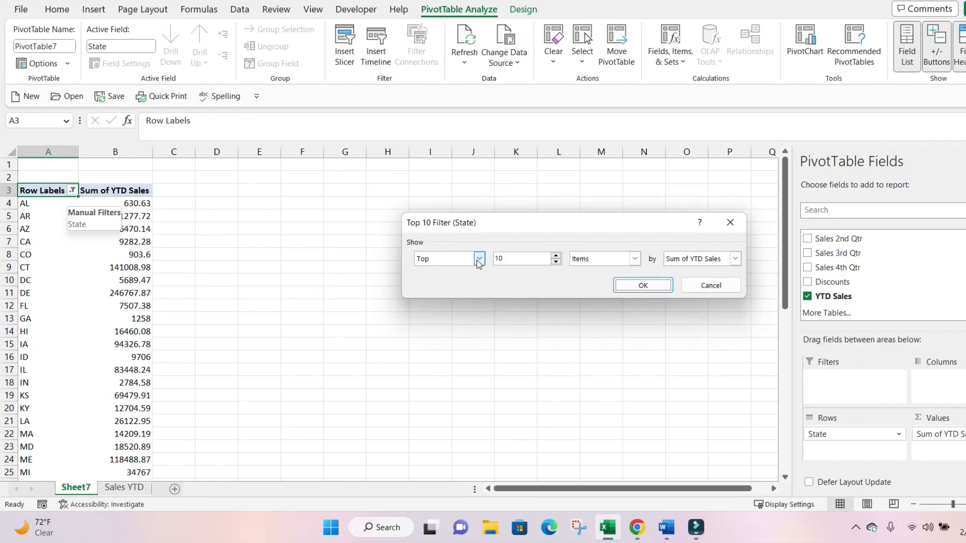
pyautogui.click(477, 260)
pyautogui.click(455, 278)
pyautogui.click(478, 260)
pyautogui.click(456, 267)
pyautogui.click(556, 256)
pyautogui.click(556, 262)
pyautogui.click(557, 261)
pyautogui.click(556, 262)
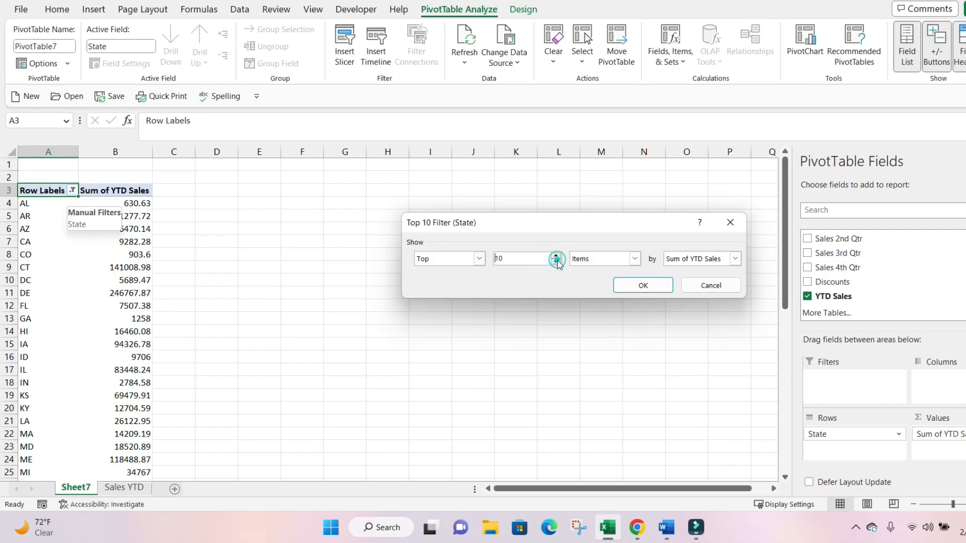
pyautogui.click(635, 259)
pyautogui.click(635, 259)
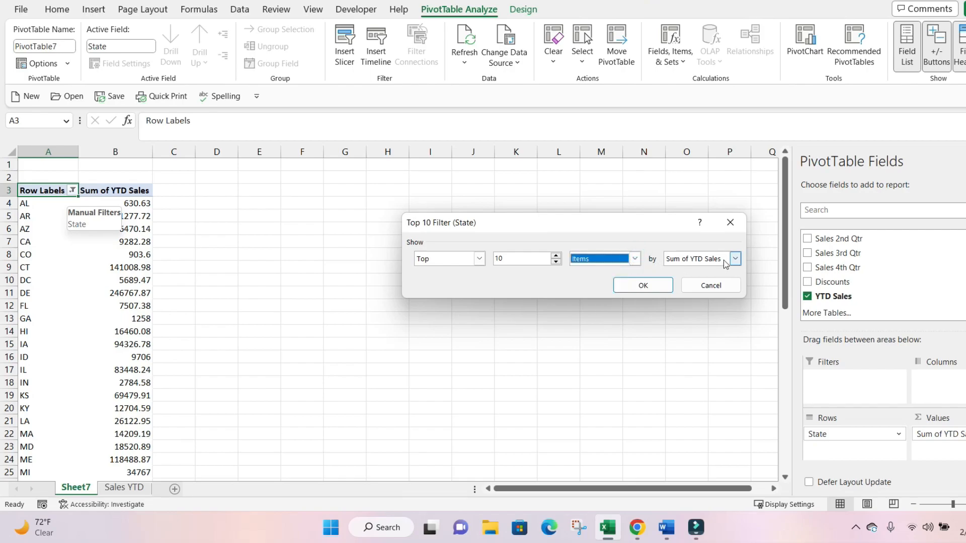
pyautogui.click(727, 262)
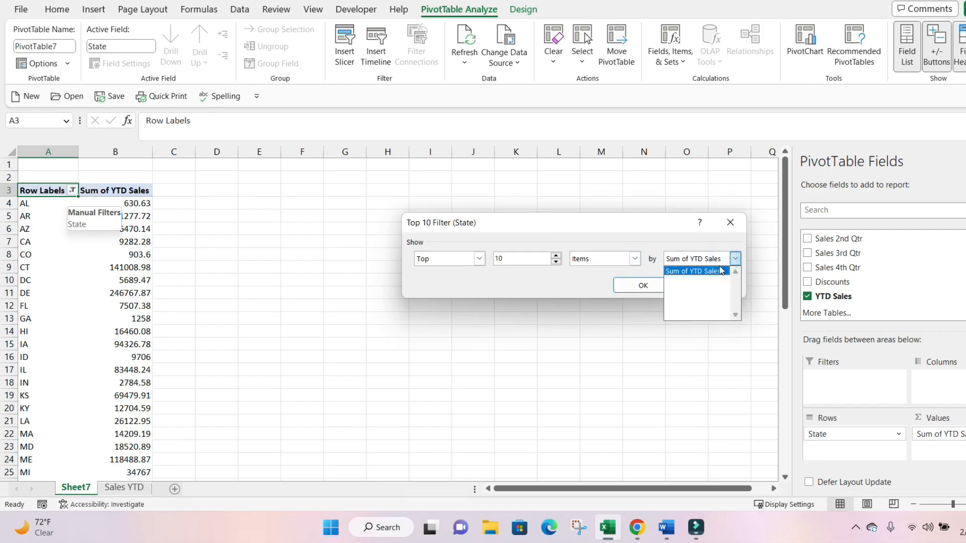
pyautogui.click(718, 273)
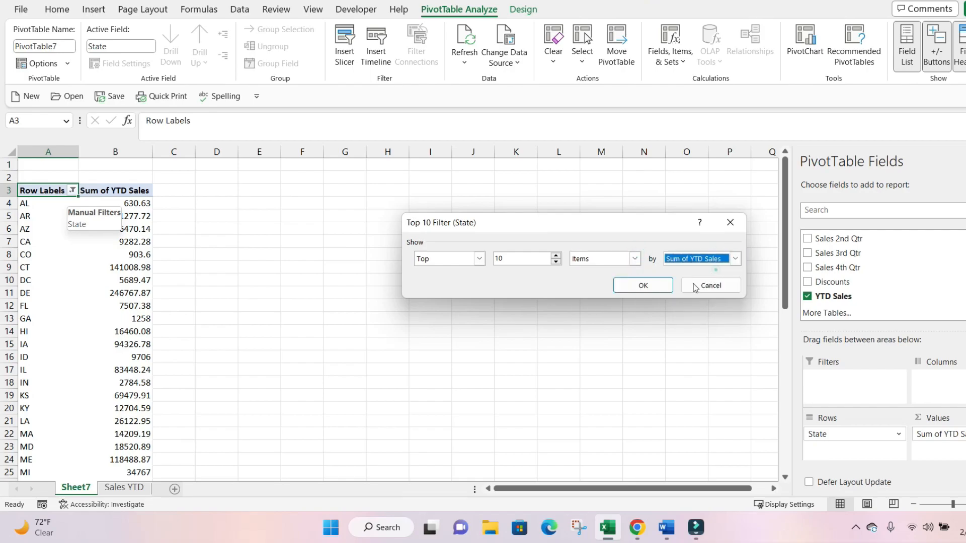
pyautogui.click(641, 285)
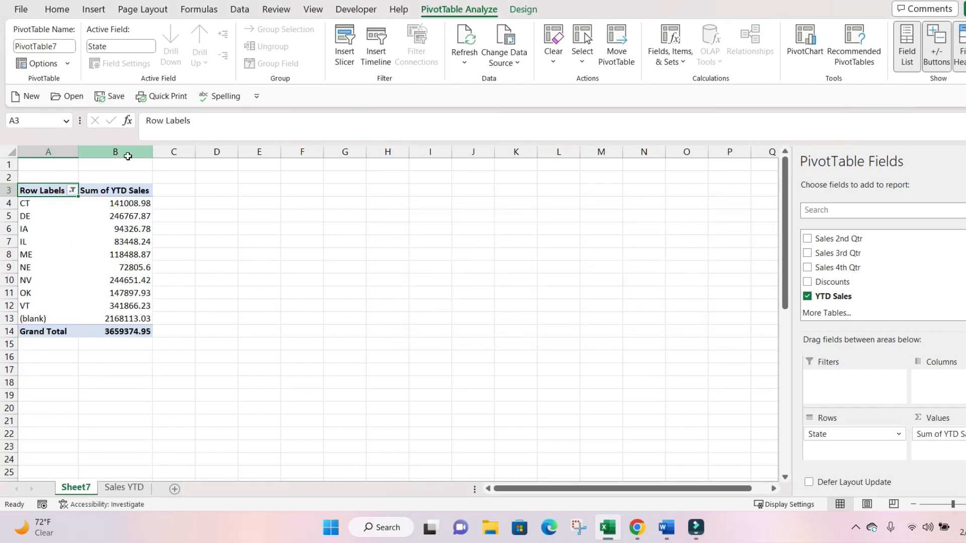
pyautogui.click(127, 153)
pyautogui.click(519, 55)
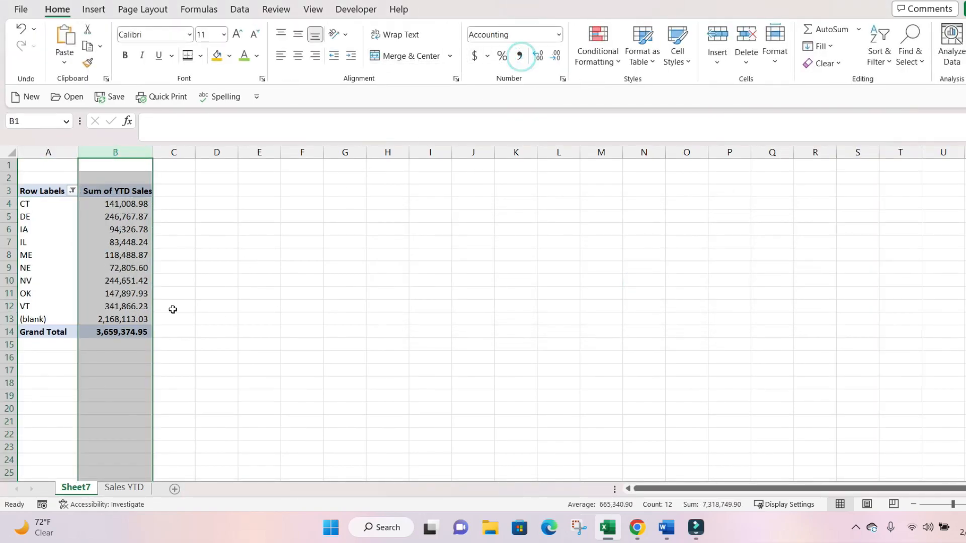
pyautogui.hotkey('ctrl', 'z')
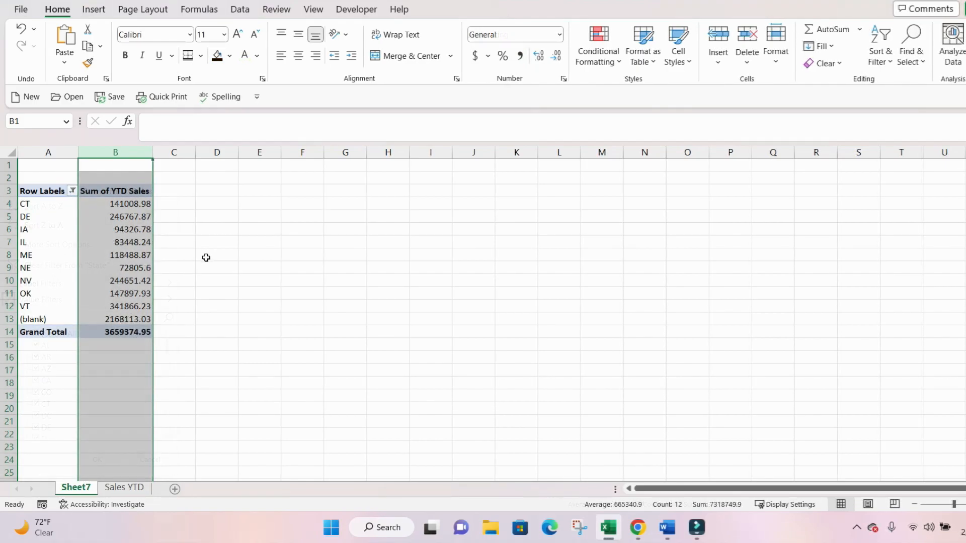
# Step: Compare the PivotTable's (blank) row with the totals row at the end of the Sales YTD data
pyautogui.click(29, 319)
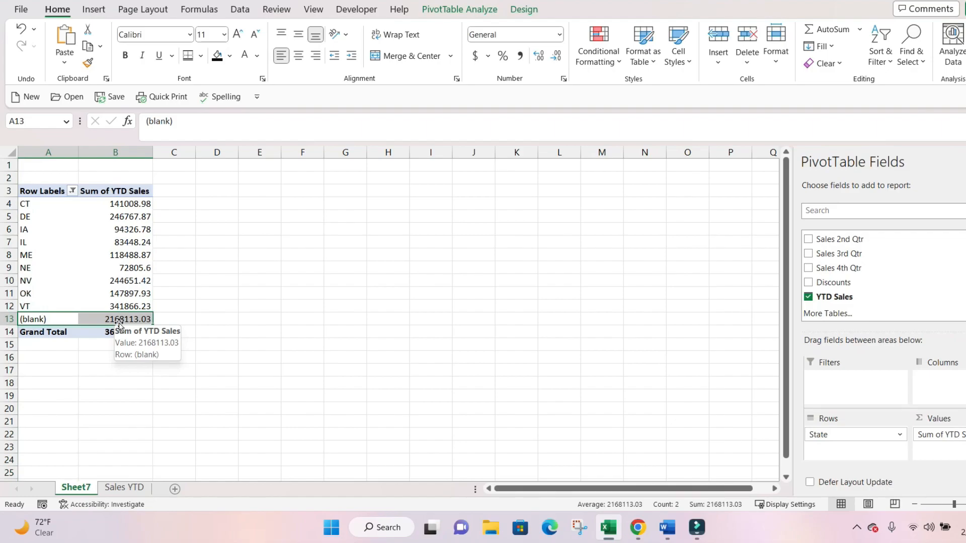
pyautogui.click(124, 488)
pyautogui.scroll(-6, 351, 406)
pyautogui.scroll(-6, 350, 406)
pyautogui.moveTo(524, 333); pyautogui.dragTo(224, 332)
pyautogui.click(84, 488)
pyautogui.click(121, 281)
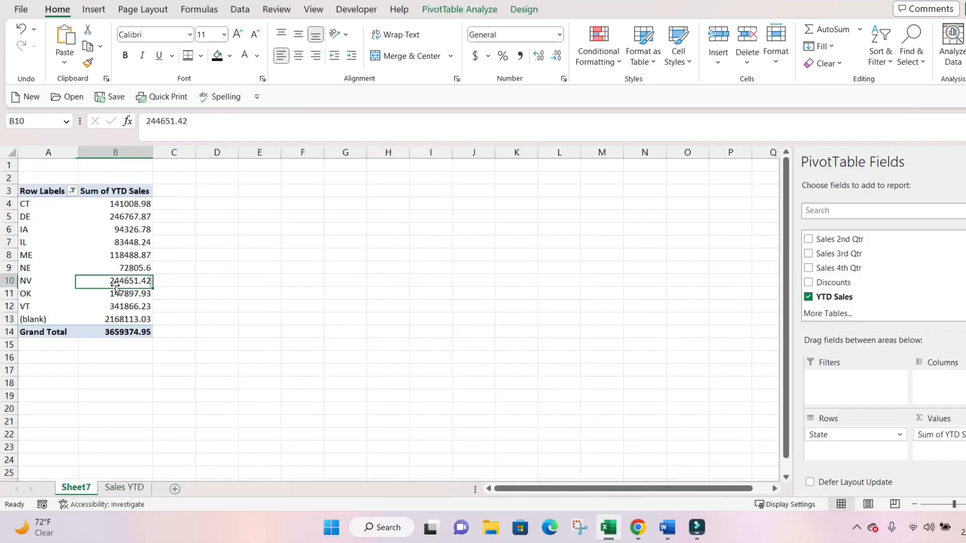
# Step: Shorten the PivotTable's source range on the Sales YTD sheet so it excludes the totals row and the rows below it
pyautogui.click(455, 11)
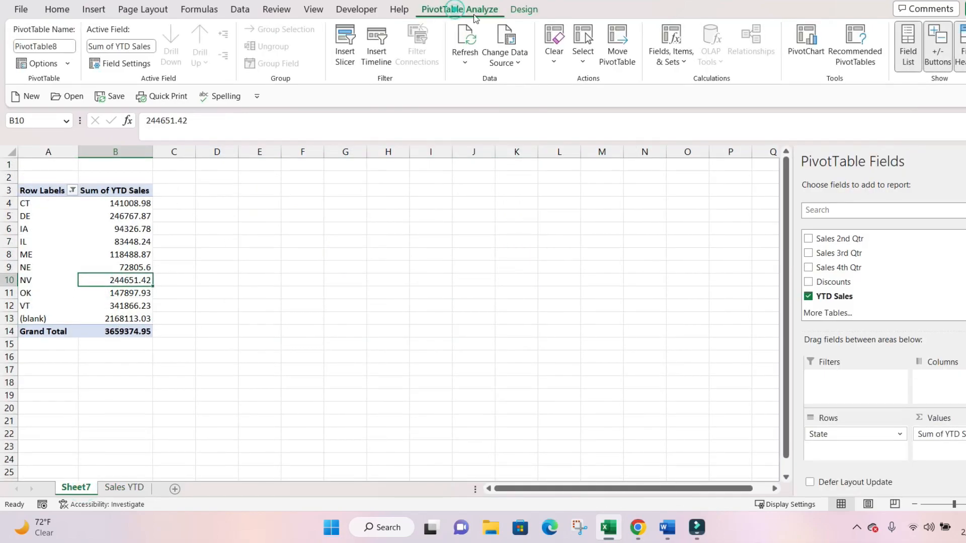
pyautogui.click(516, 64)
pyautogui.click(530, 85)
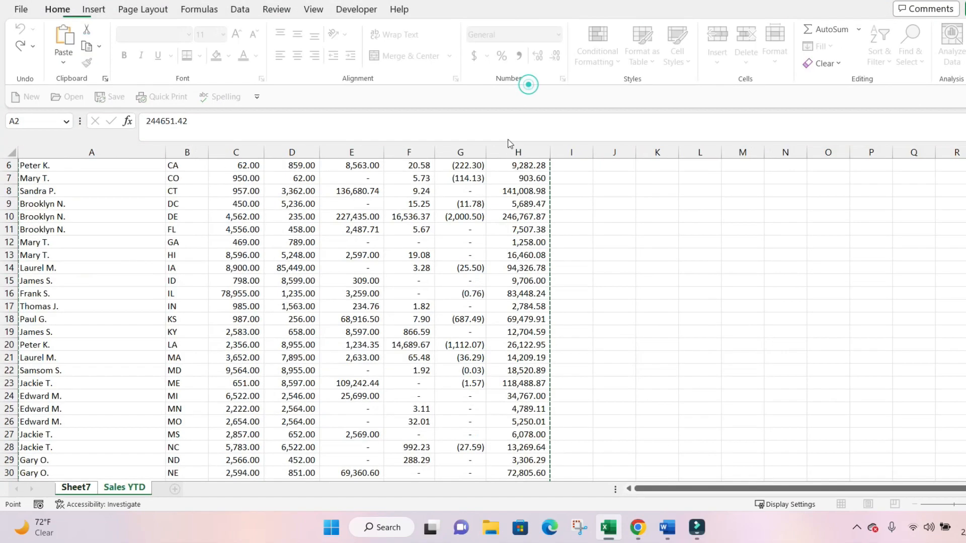
pyautogui.scroll(-7, 522, 401)
pyautogui.scroll(-3, 521, 401)
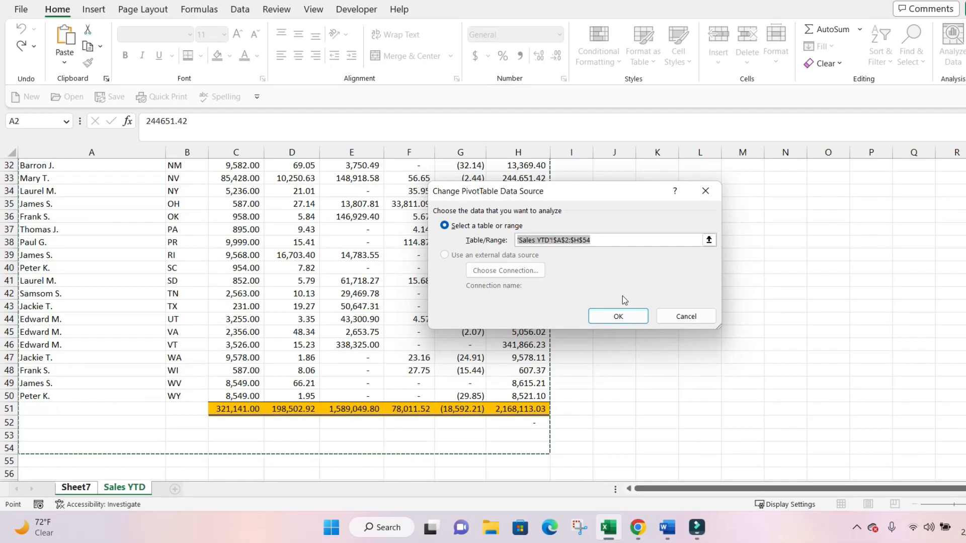
pyautogui.click(611, 242)
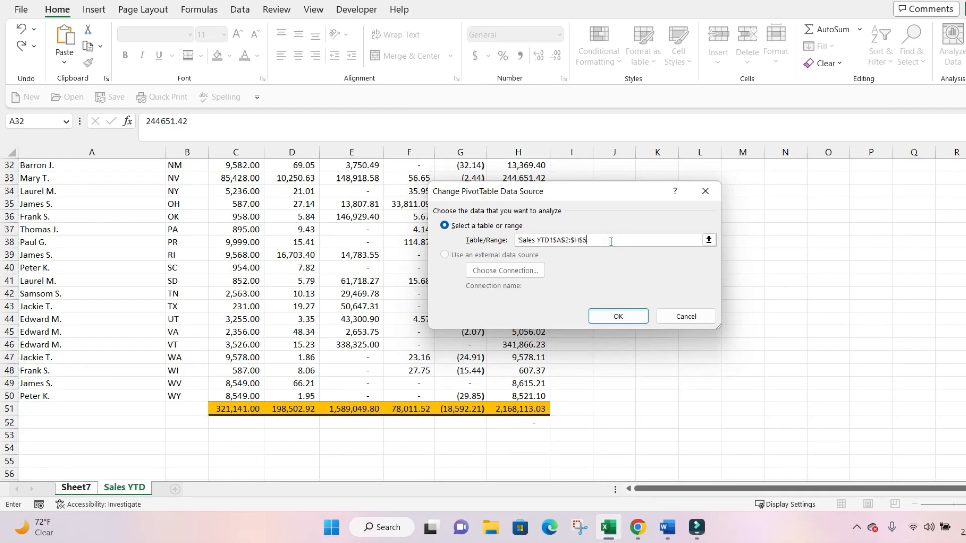
pyautogui.click(622, 318)
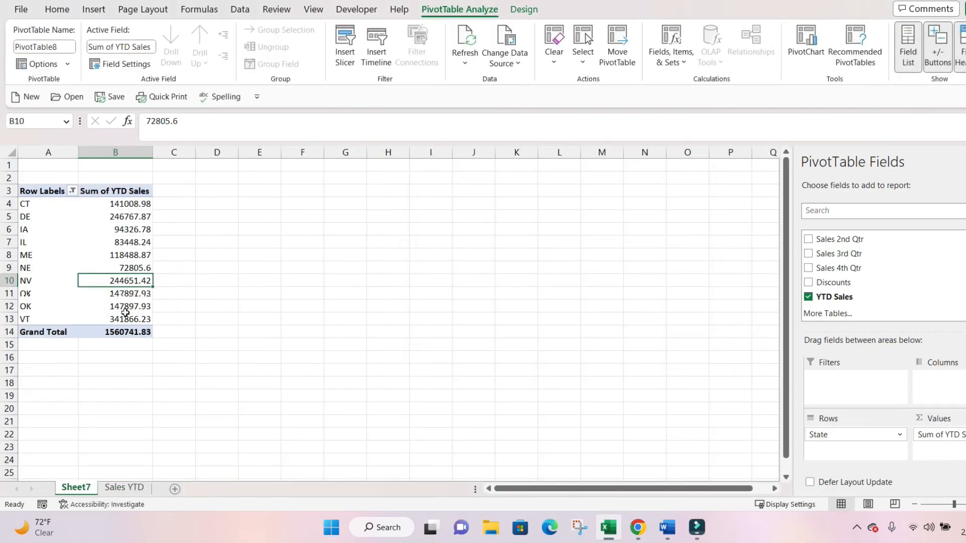
# Step: Apply the comma number style to the state PivotTable's Sum of YTD Sales column
pyautogui.click(129, 152)
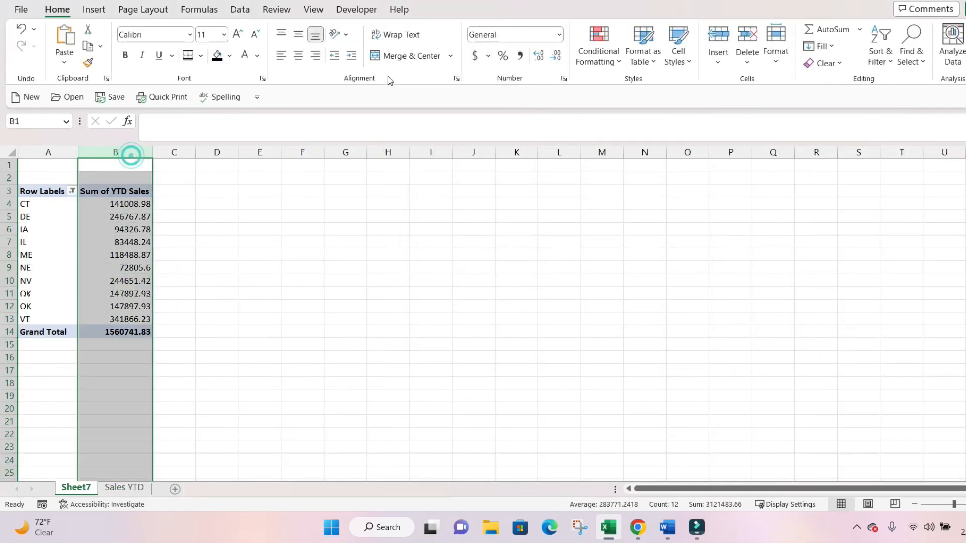
pyautogui.click(521, 56)
pyautogui.click(240, 290)
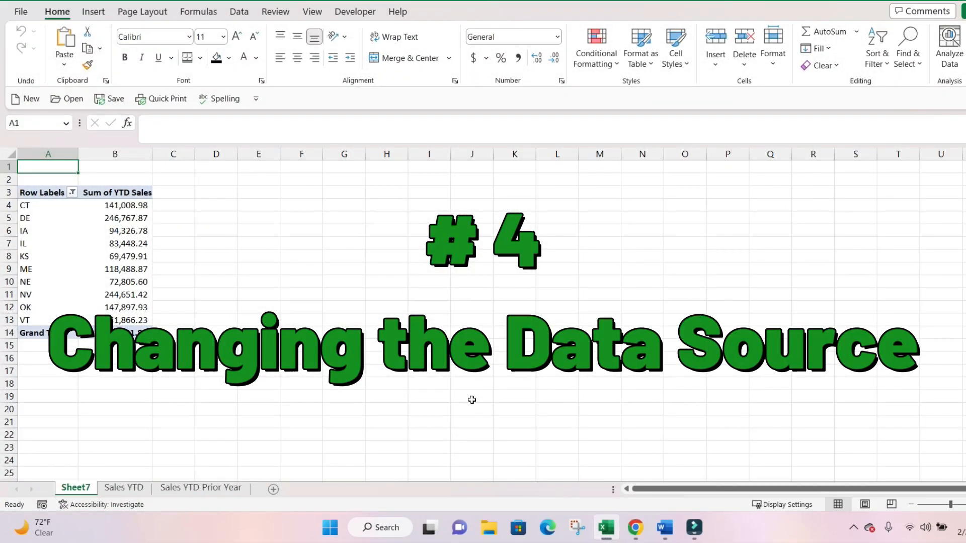
# Step: Change the state PivotTable's data source to the range $A$2:$H$50 on the Sales YTD Prior Year sheet, excluding its totals row
pyautogui.click(128, 294)
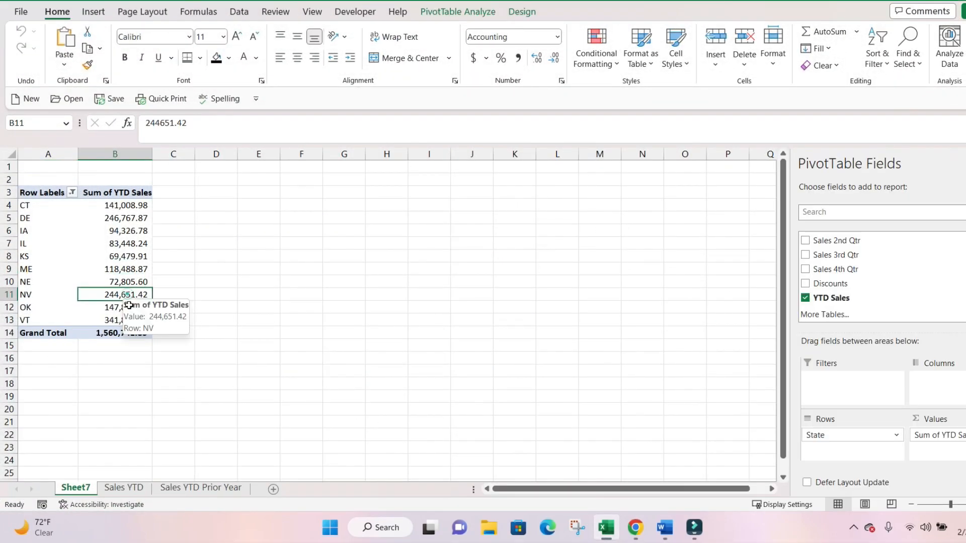
pyautogui.click(130, 489)
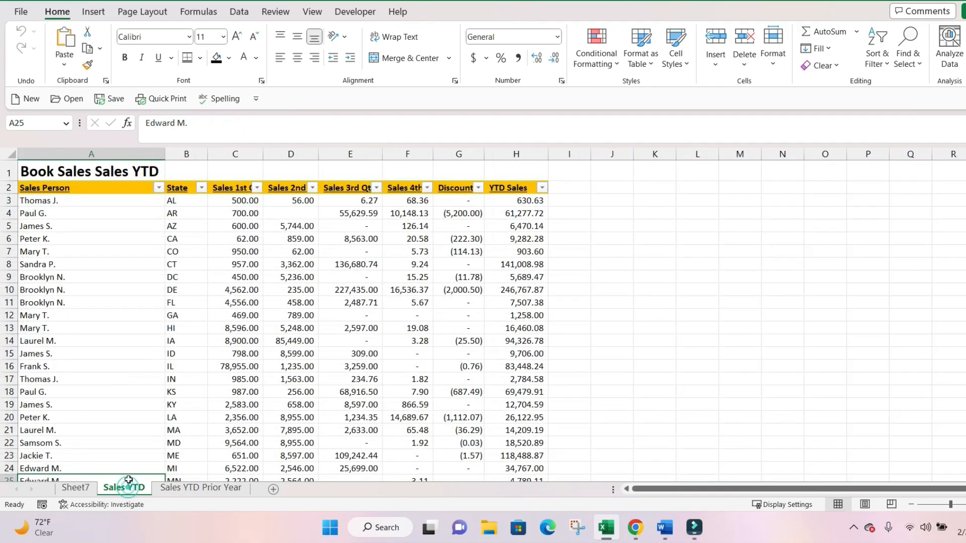
pyautogui.click(74, 486)
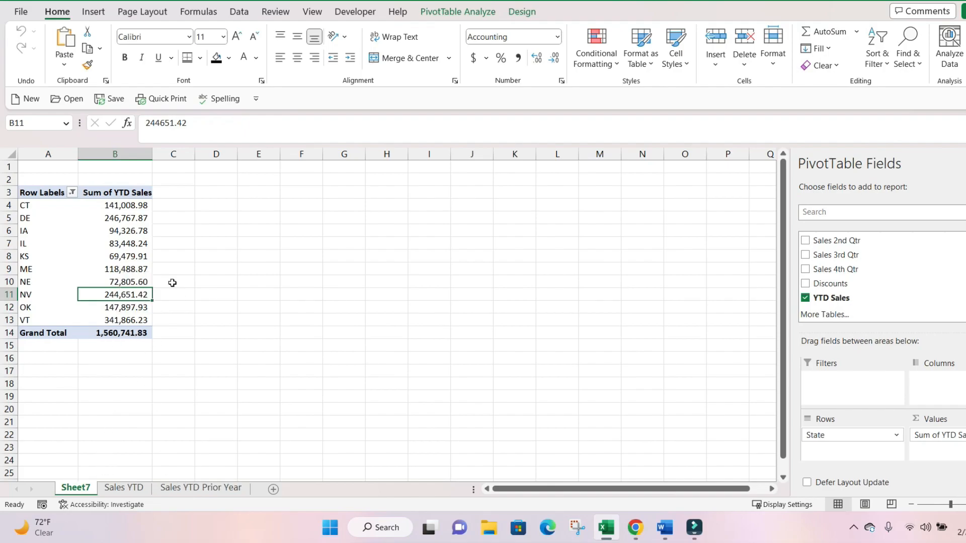
pyautogui.click(139, 240)
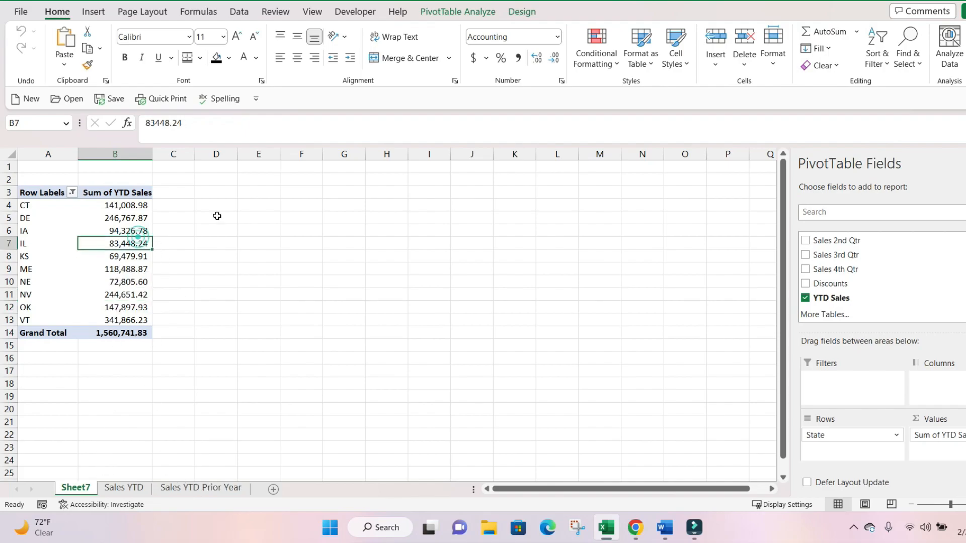
pyautogui.click(483, 15)
pyautogui.click(500, 68)
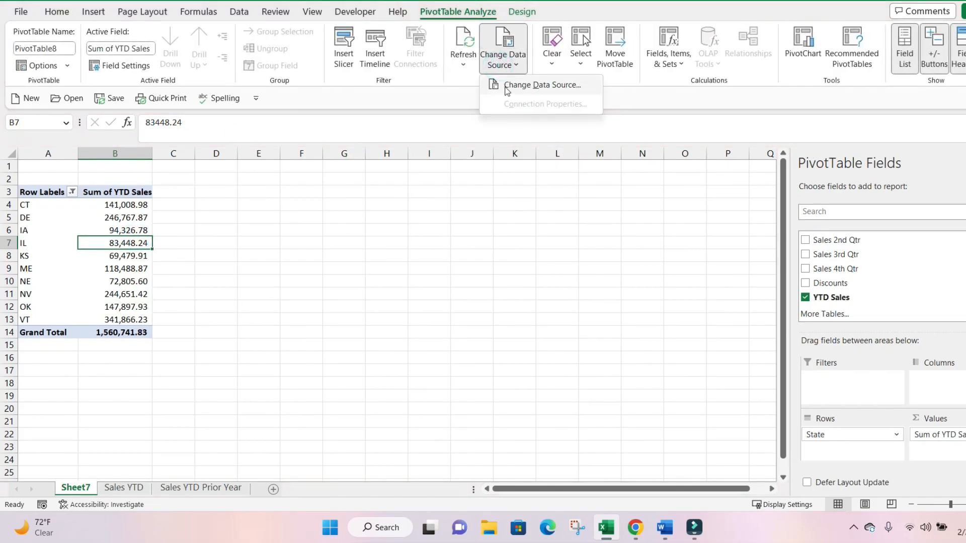
pyautogui.click(505, 87)
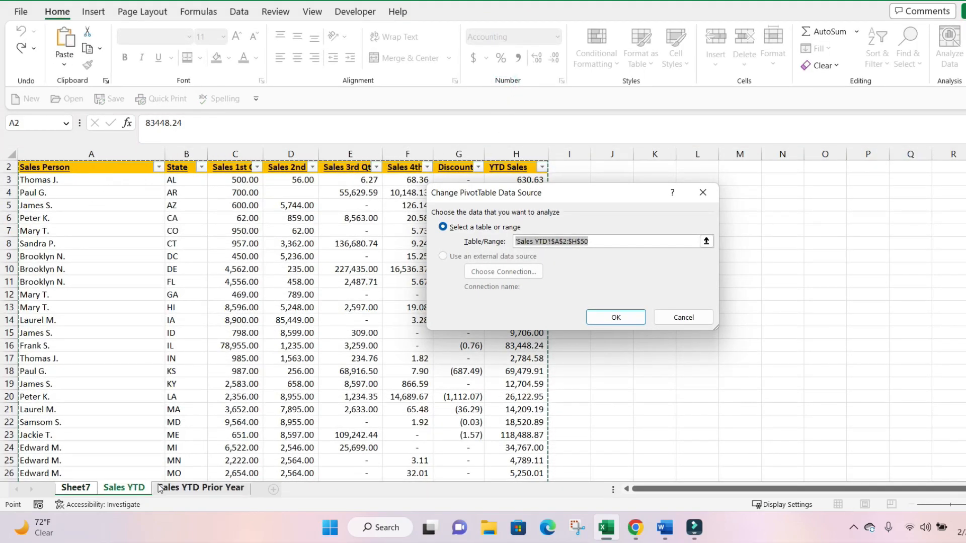
pyautogui.click(194, 491)
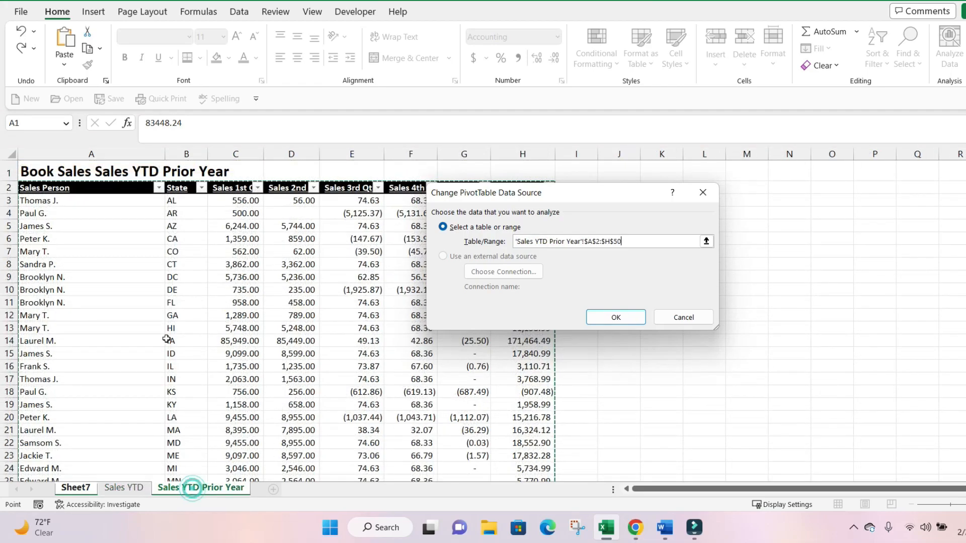
pyautogui.click(61, 189)
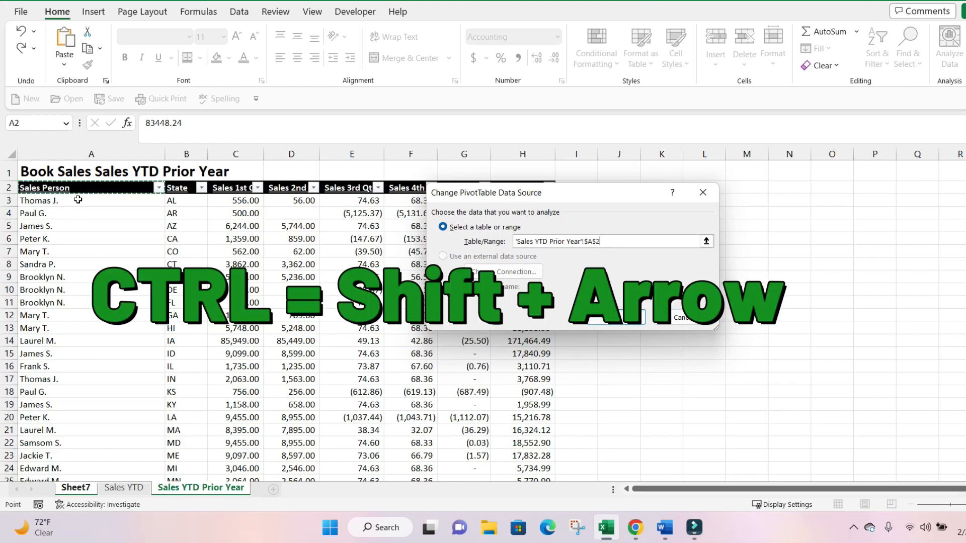
pyautogui.hotkey('ctrl', 'shift', 'Right')
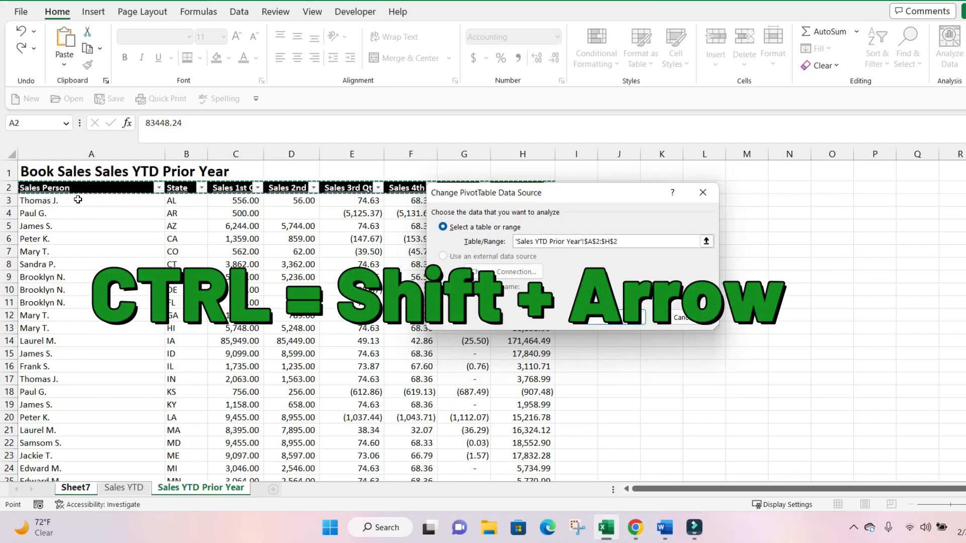
pyautogui.hotkey('ctrl', 'shift', 'Down')
pyautogui.hotkey('shift', 'Up')
pyautogui.hotkey('shift', 'Up')
pyautogui.hotkey('shift', 'Up')
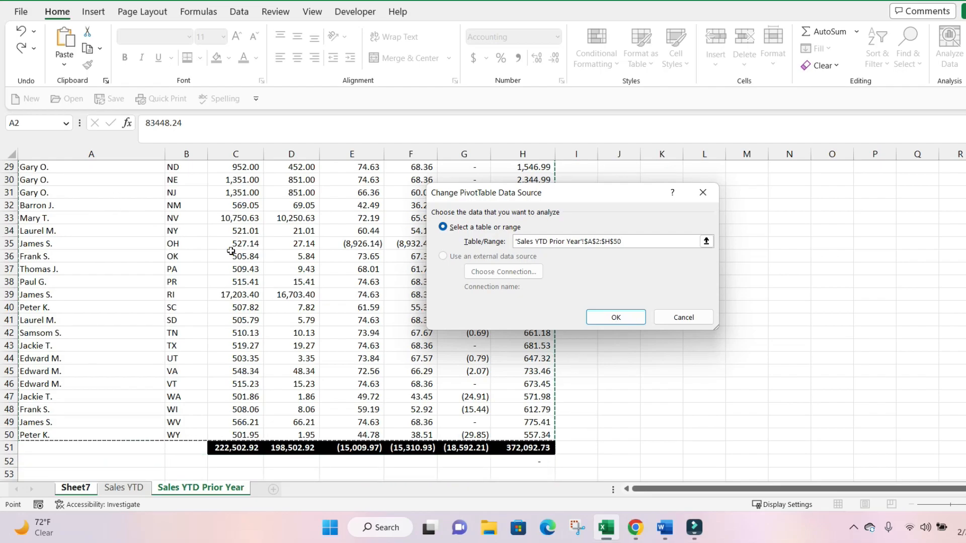
pyautogui.click(600, 317)
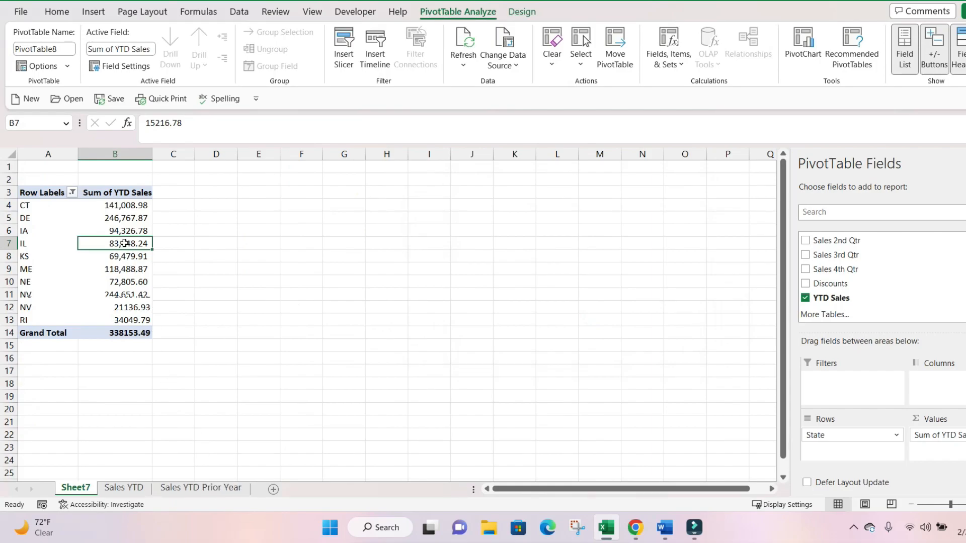
# Step: Reapply the comma number style to the Sum of YTD Sales column of the state PivotTable
pyautogui.click(123, 154)
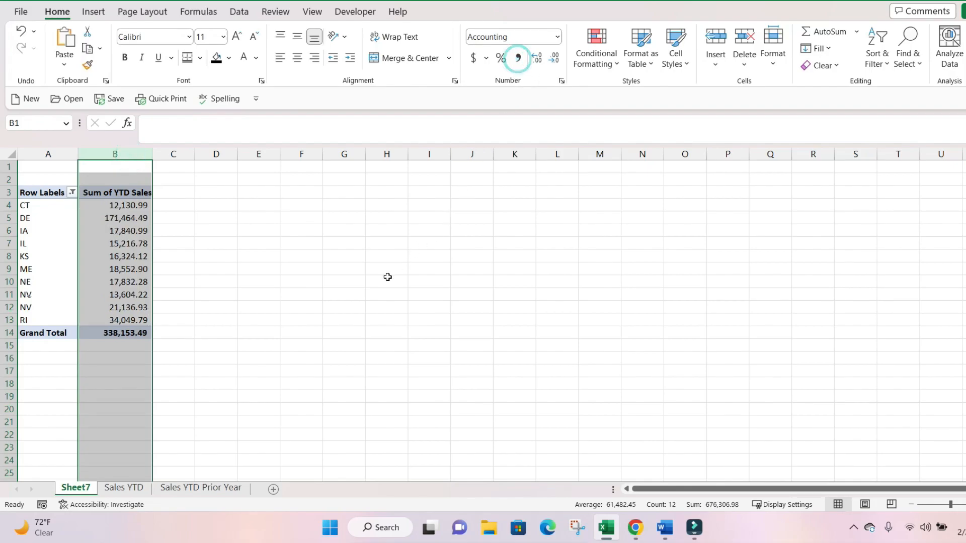
pyautogui.click(266, 285)
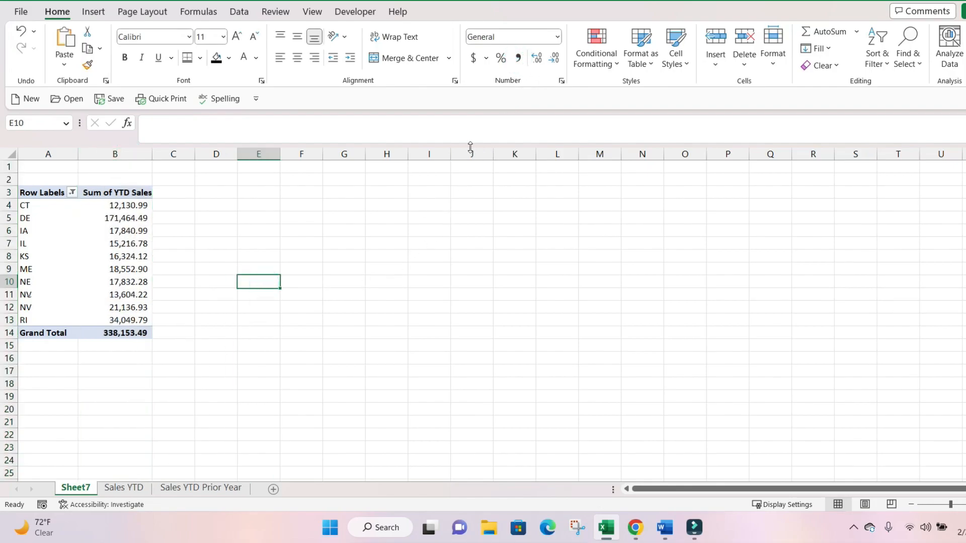
# Step: Open the data source settings of the state PivotTable again
pyautogui.click(110, 263)
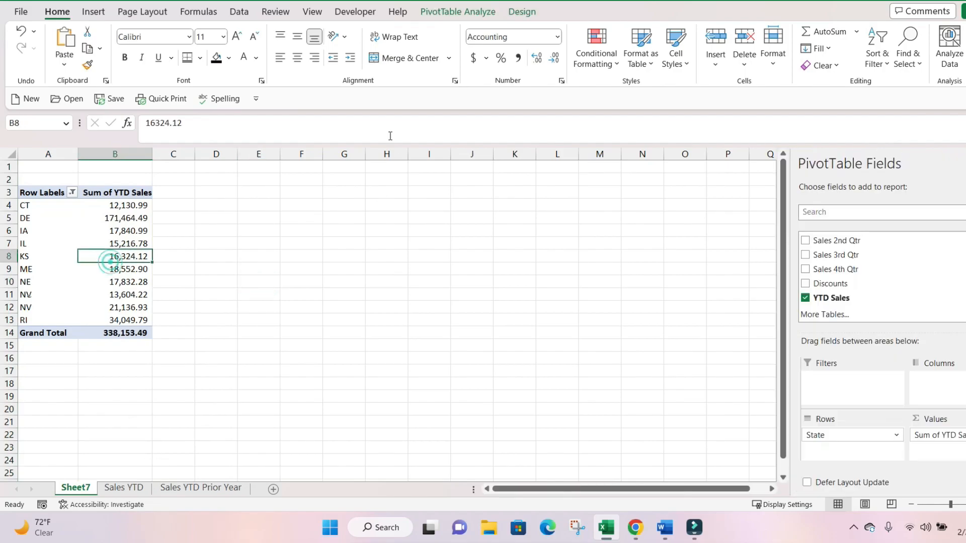
pyautogui.click(445, 12)
pyautogui.click(502, 63)
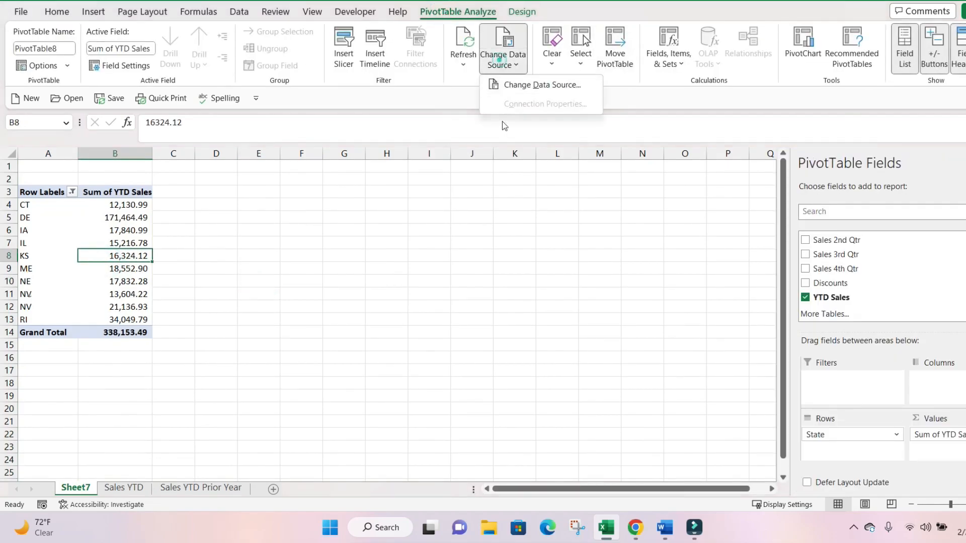
pyautogui.click(507, 90)
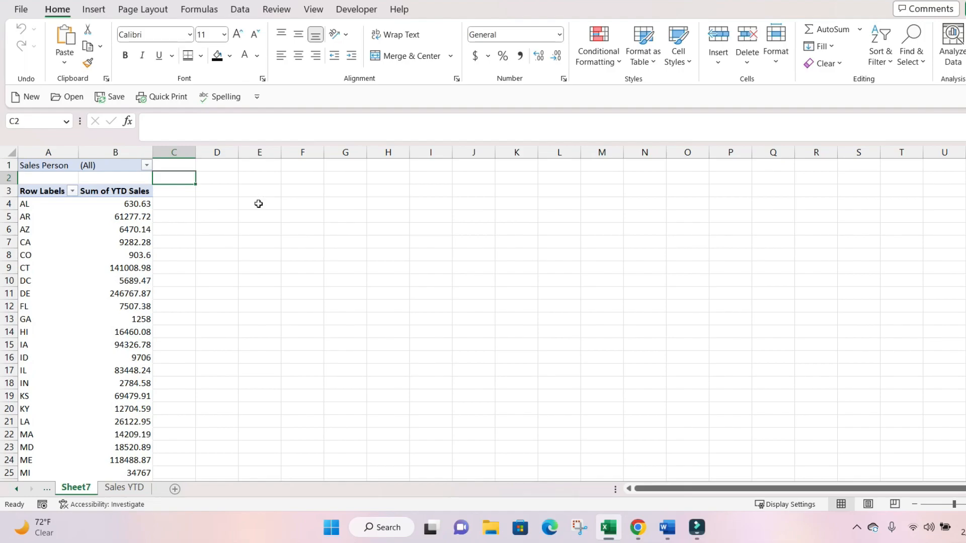
# Step: Look through the items available in the PivotTable's Sales Person report filter without changing the filter
pyautogui.click(147, 166)
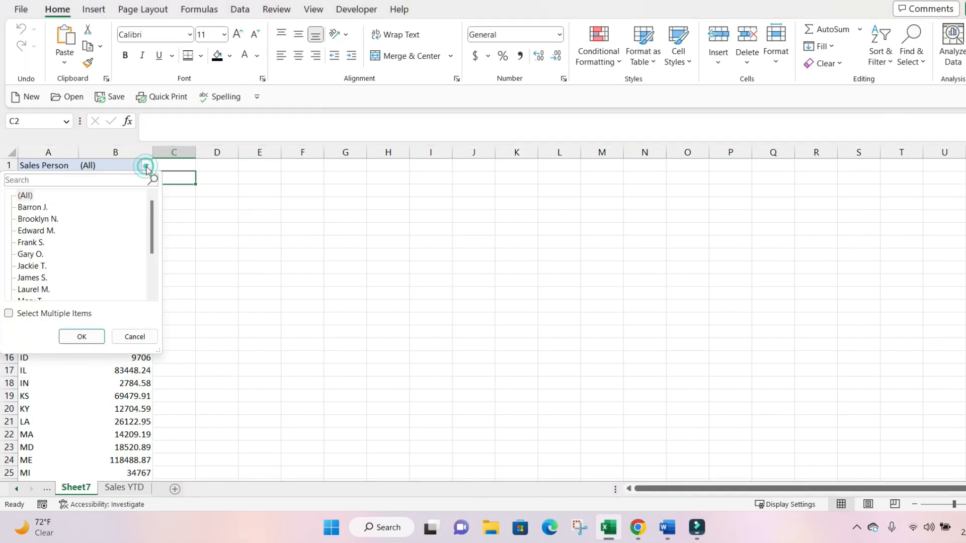
pyautogui.scroll(-2, 131, 240)
pyautogui.scroll(2, 131, 240)
pyautogui.click(138, 338)
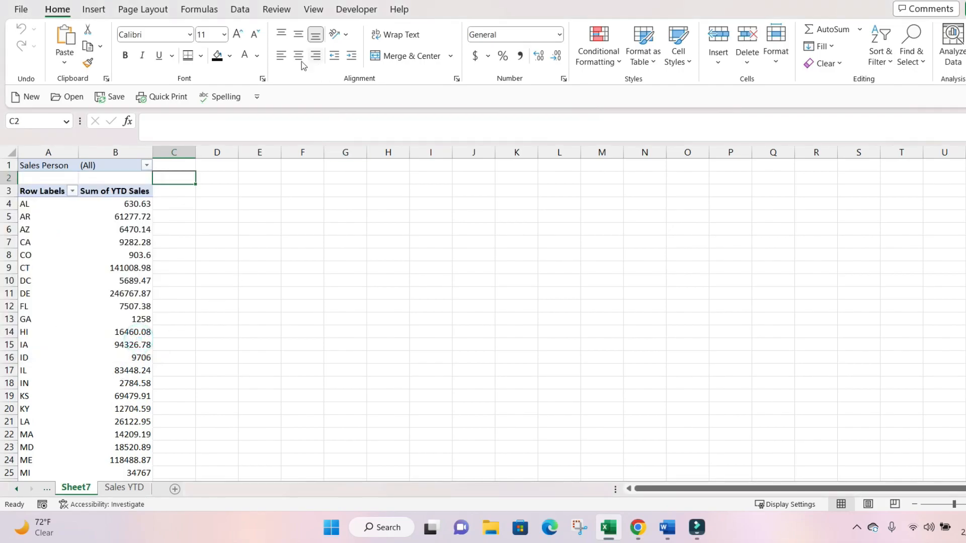
# Step: Generate report filter pages for the Sales Person field of the state PivotTable and view the second and third generated sheets
pyautogui.click(99, 243)
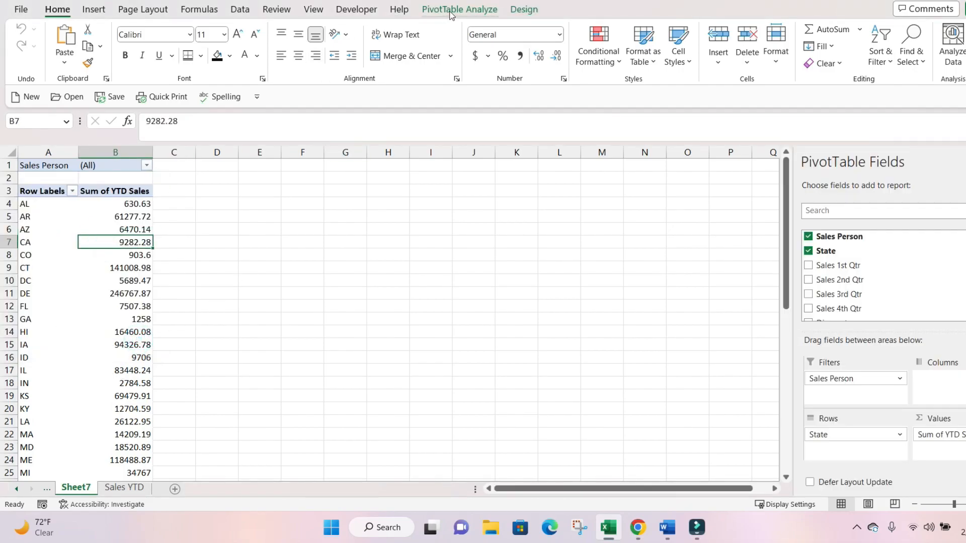
pyautogui.click(450, 12)
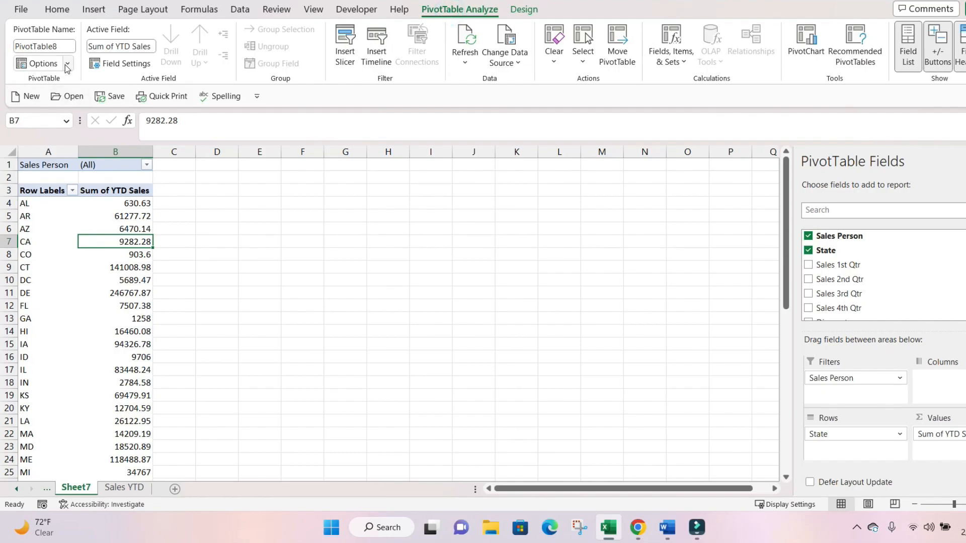
pyautogui.click(67, 64)
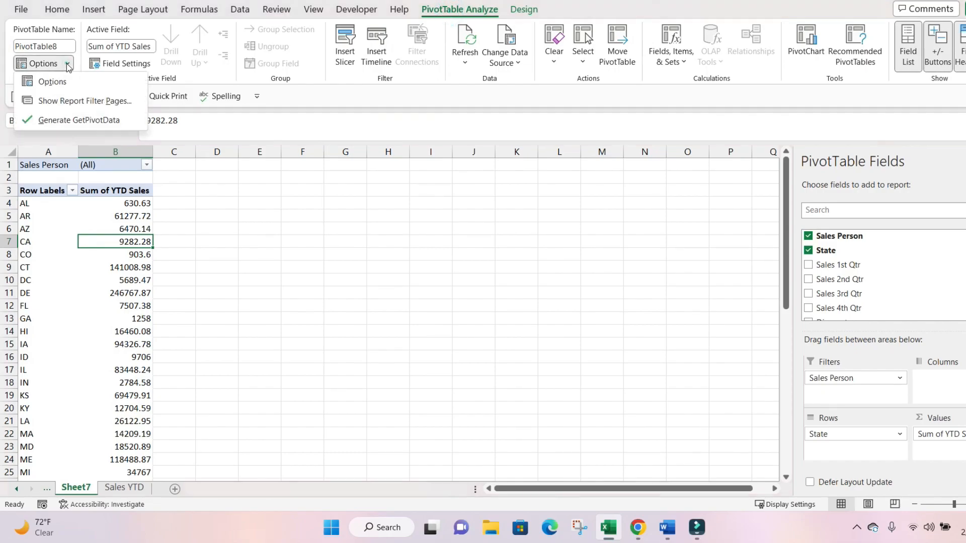
pyautogui.click(74, 102)
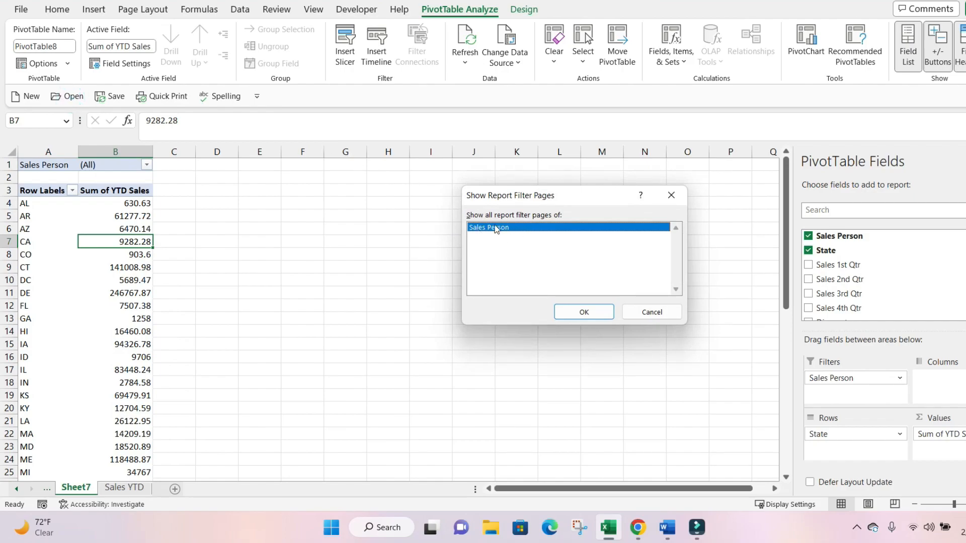
pyautogui.click(596, 315)
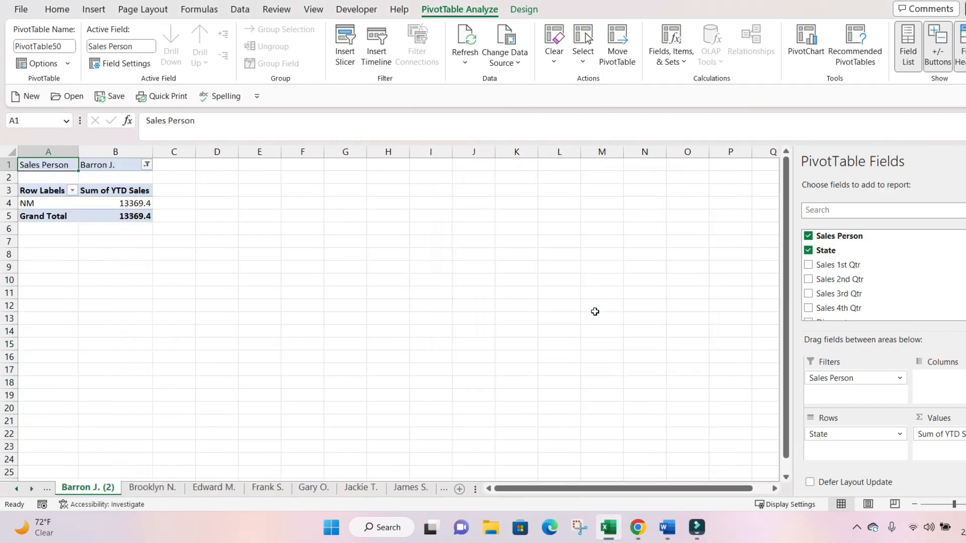
pyautogui.click(153, 487)
pyautogui.click(214, 488)
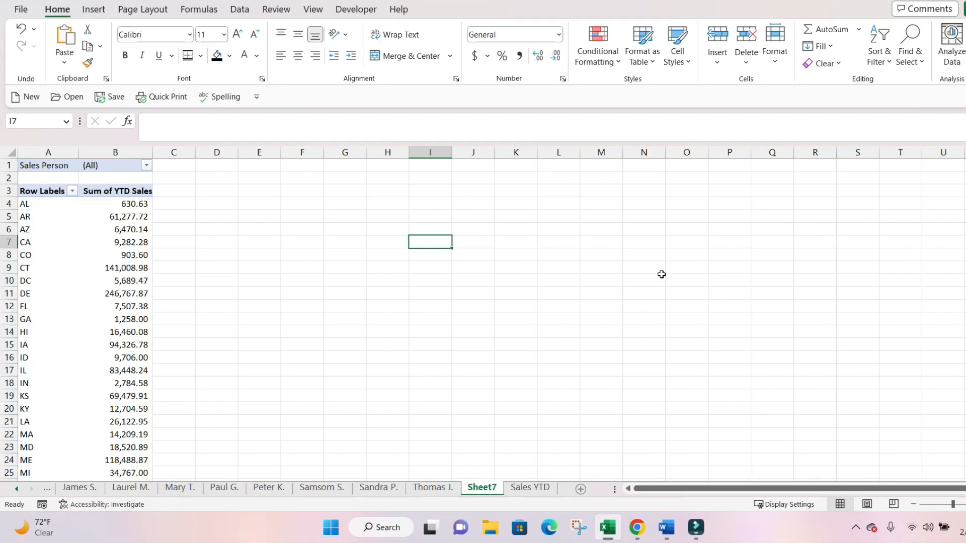
# Step: Start a custom data bar formatting rule from the state PivotTable's CT value, applied to all cells showing "Sum of YTD Sales" values
pyautogui.click(146, 270)
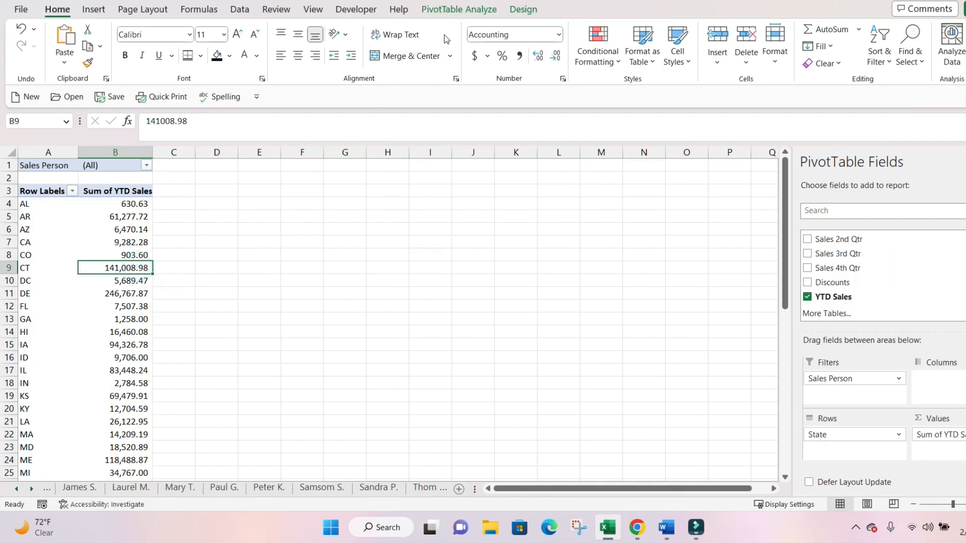
pyautogui.click(613, 69)
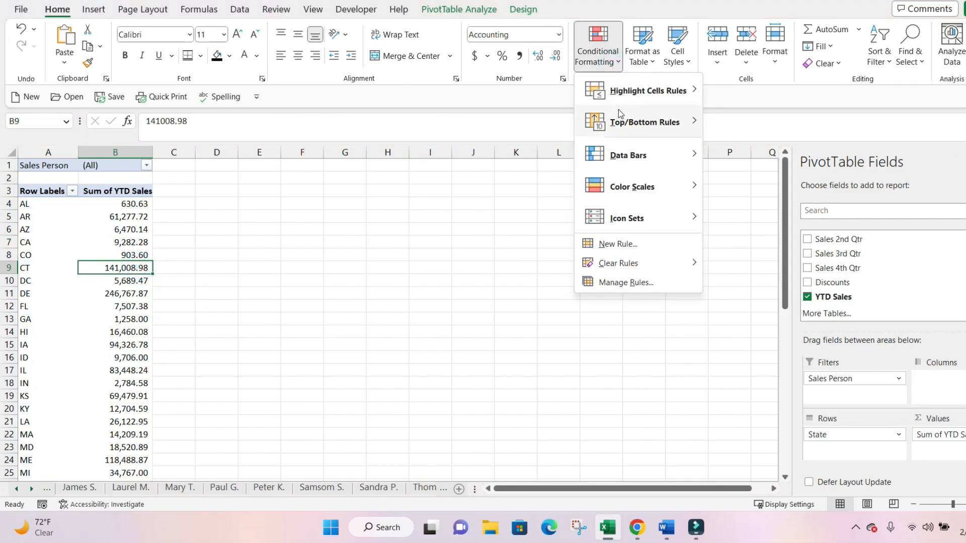
pyautogui.moveTo(638, 160)
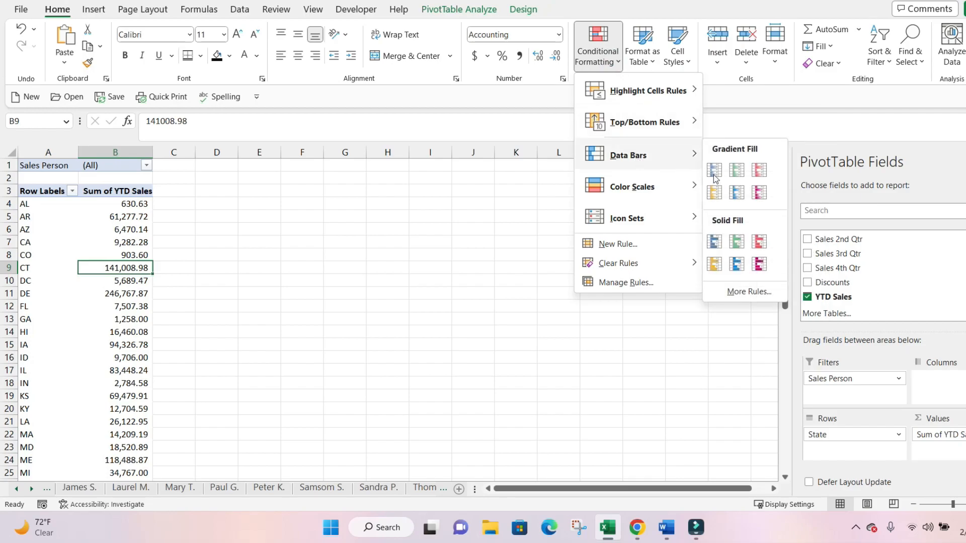
pyautogui.click(749, 292)
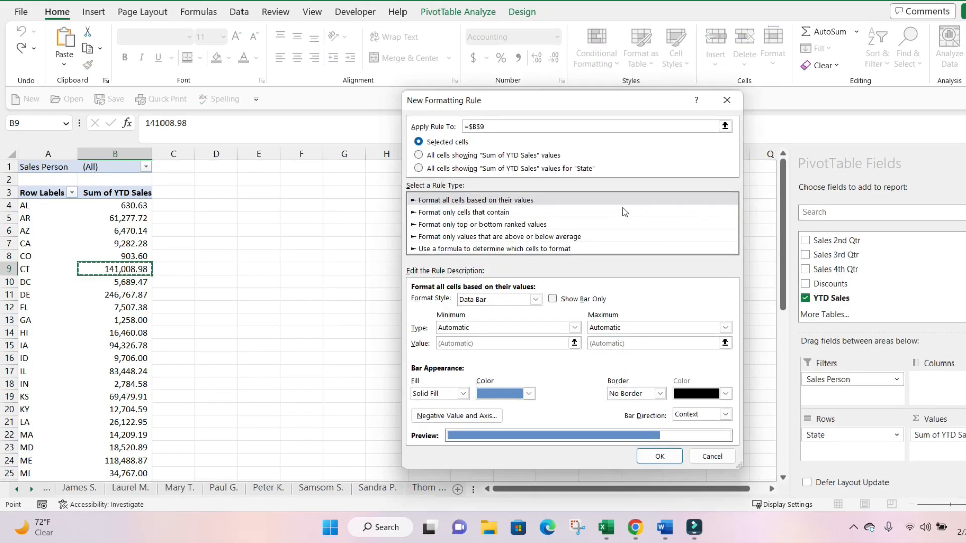
pyautogui.click(426, 156)
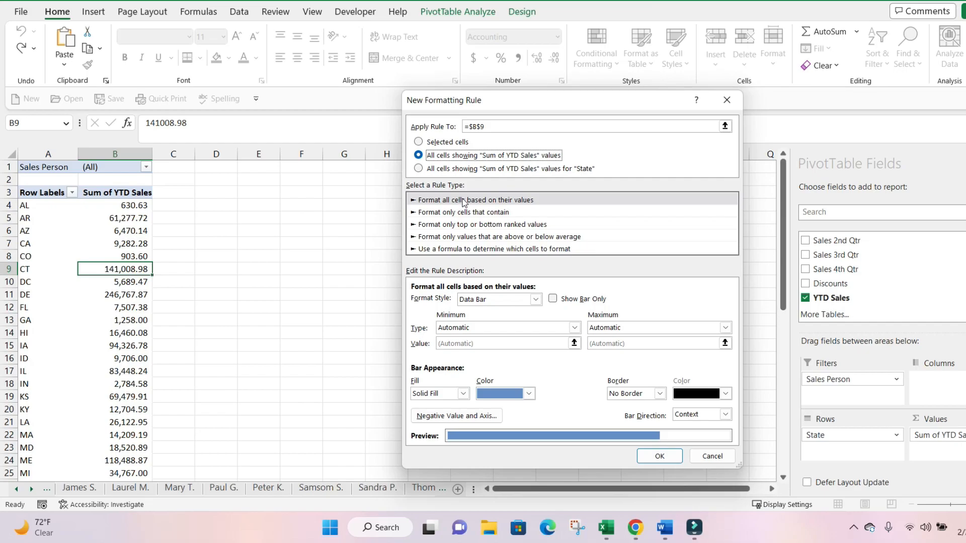
# Step: Apply green bar-only data bars to all YTD Sales values, formatting all cells based on their values, and widen column B
pyautogui.click(503, 213)
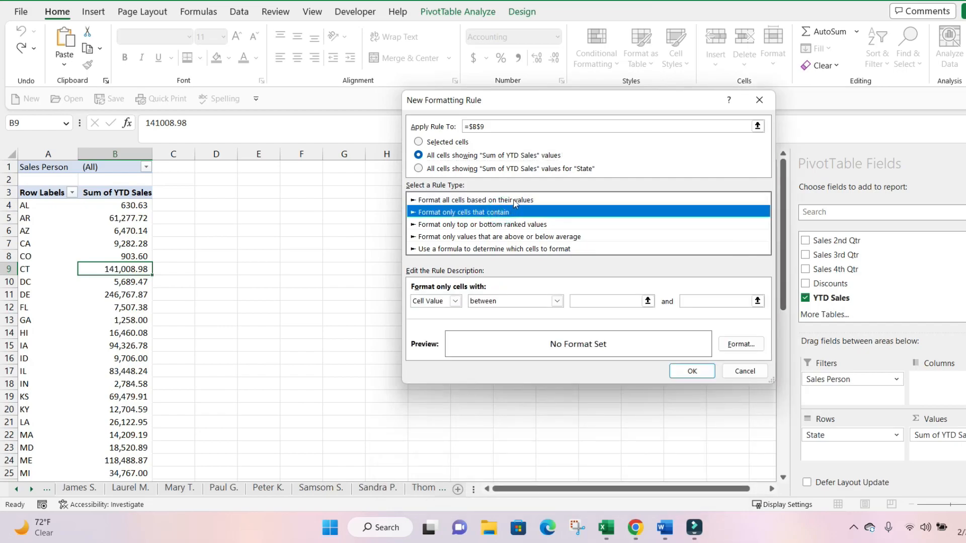
pyautogui.click(514, 201)
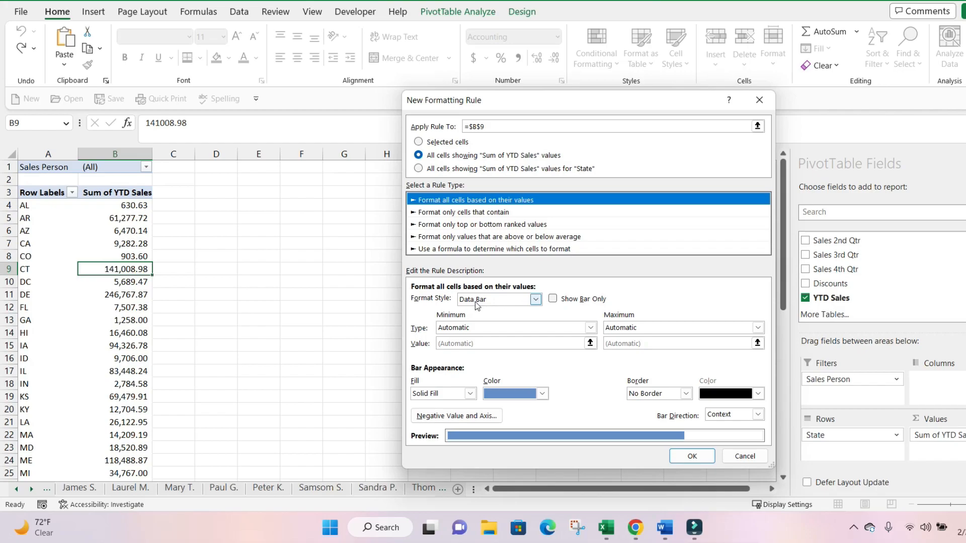
pyautogui.click(534, 300)
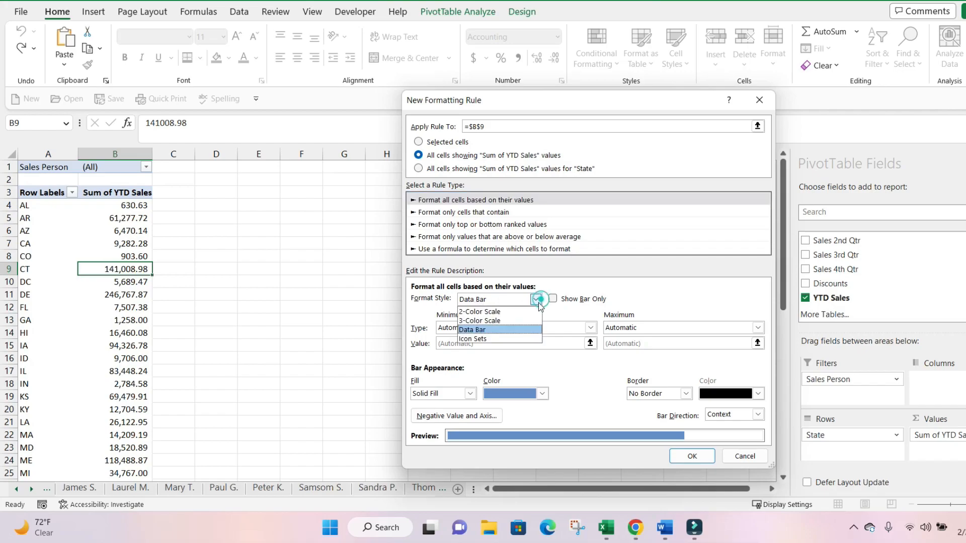
pyautogui.click(501, 327)
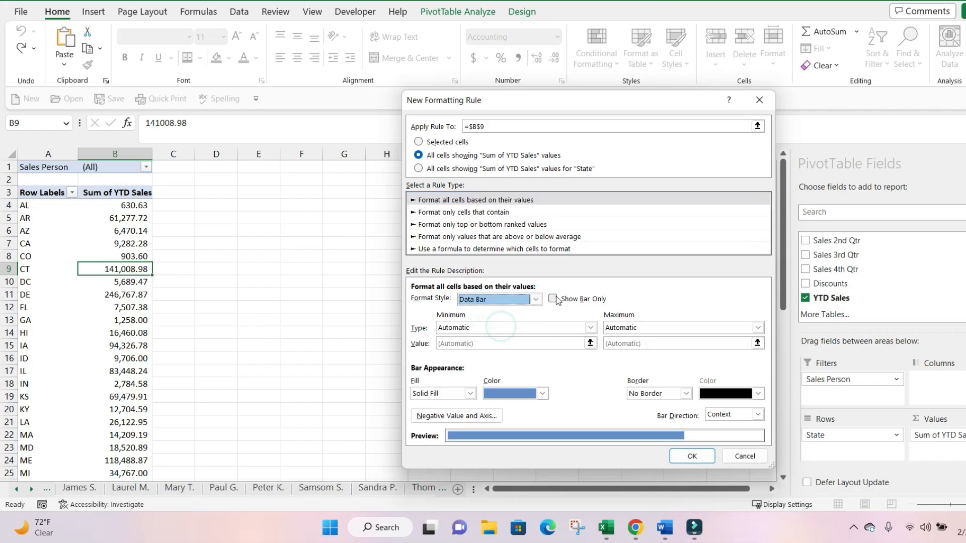
pyautogui.click(553, 300)
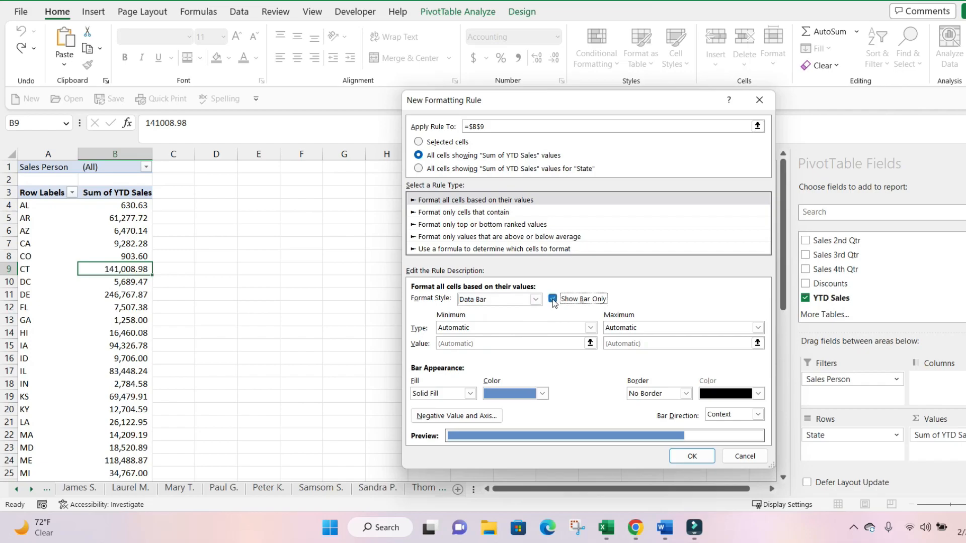
pyautogui.click(542, 394)
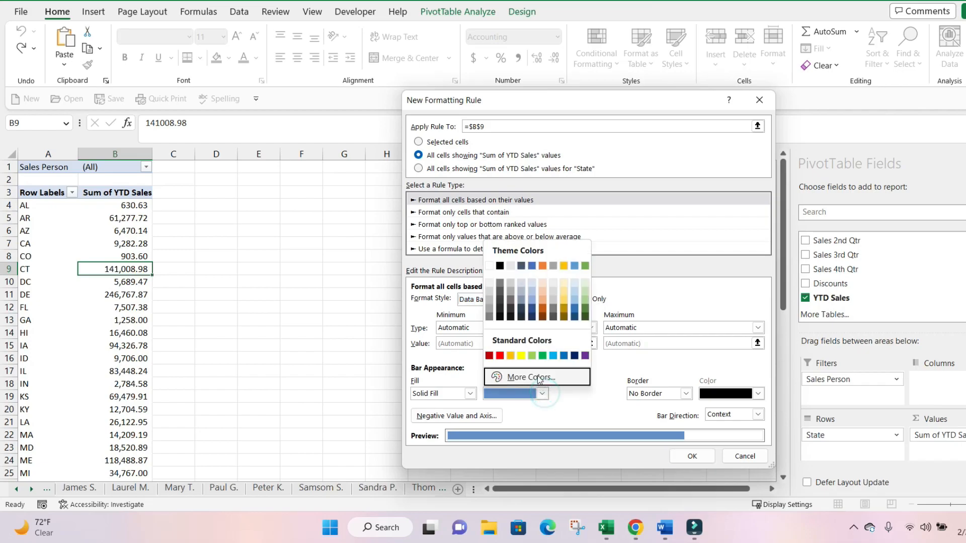
pyautogui.click(543, 356)
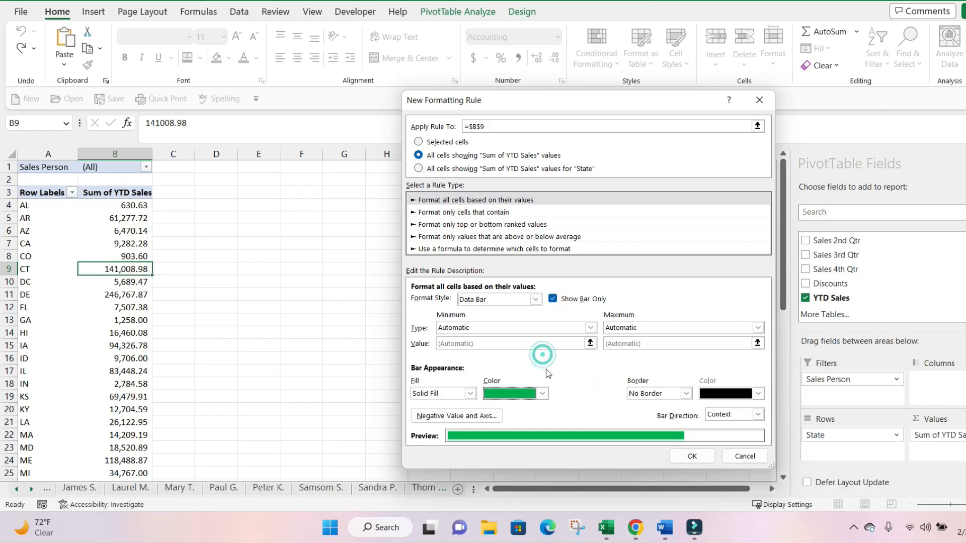
pyautogui.click(692, 456)
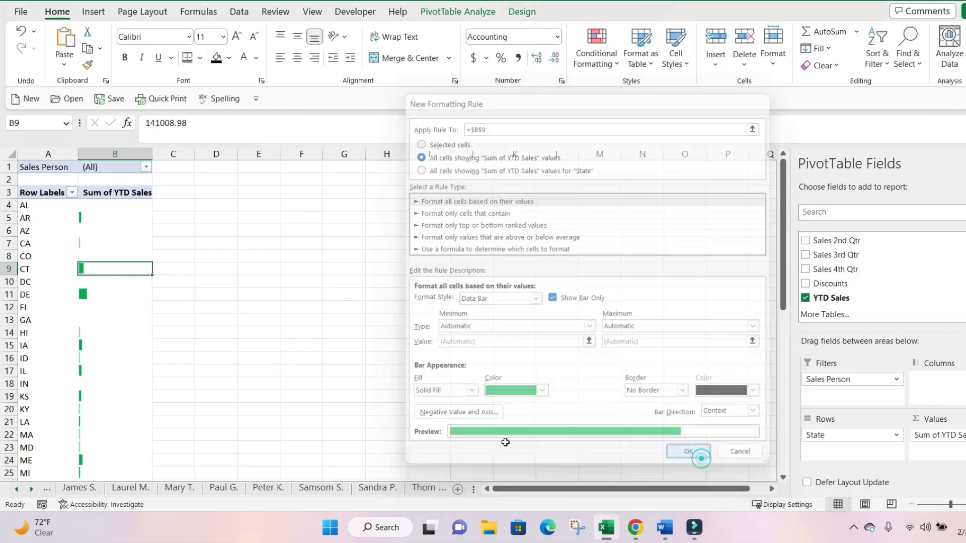
pyautogui.moveTo(152, 153); pyautogui.dragTo(227, 197)
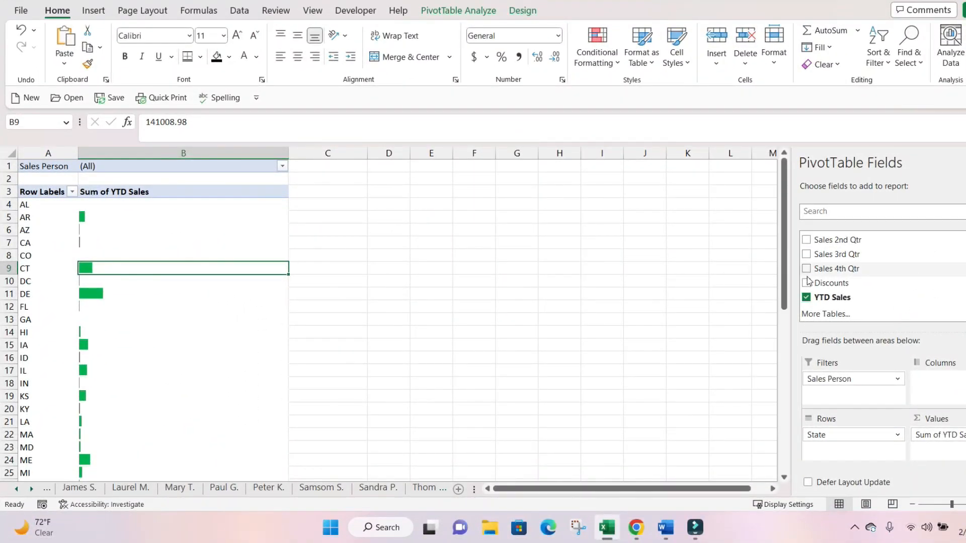
# Step: Add YTD Sales to the PivotTable values a second time and format the new column C with comma style
pyautogui.moveTo(832, 300); pyautogui.dragTo(963, 455)
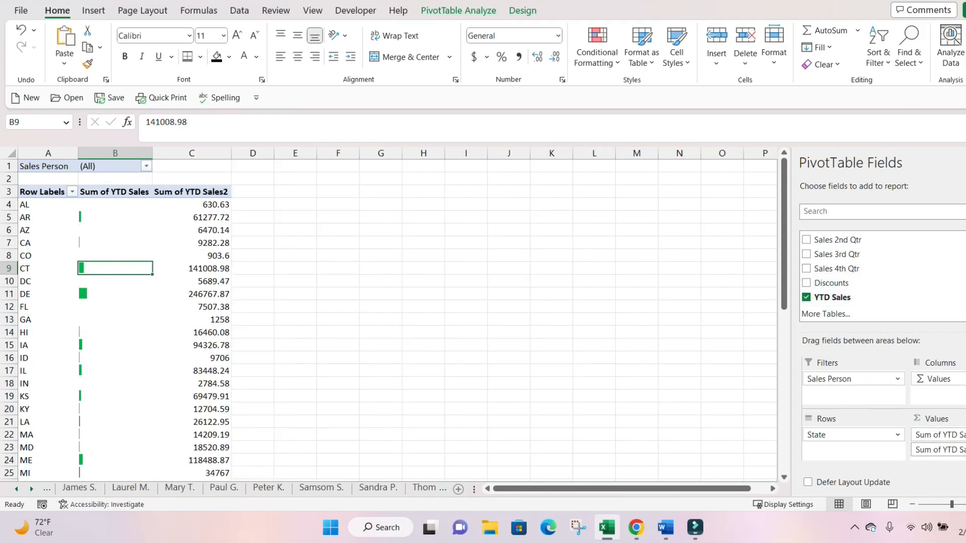
pyautogui.click(216, 153)
pyautogui.click(519, 56)
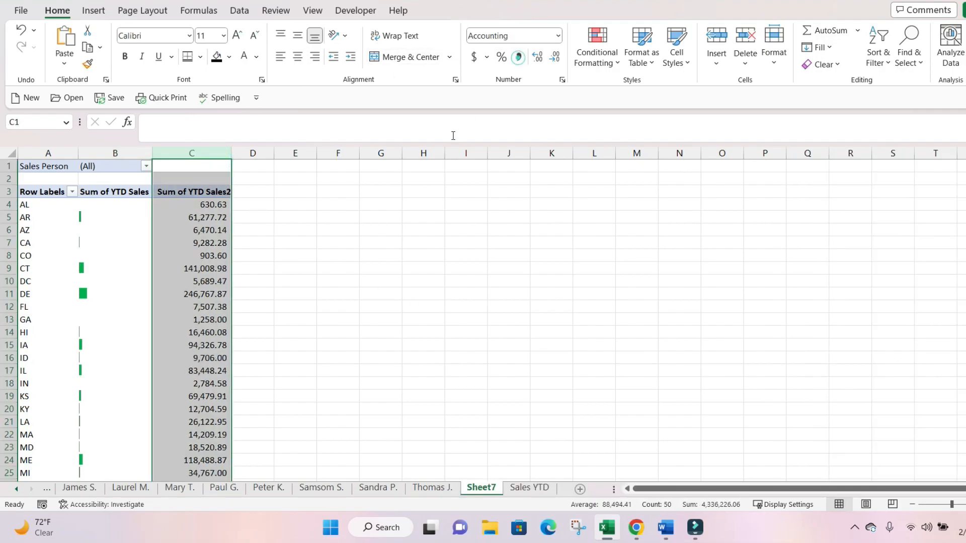
pyautogui.click(381, 231)
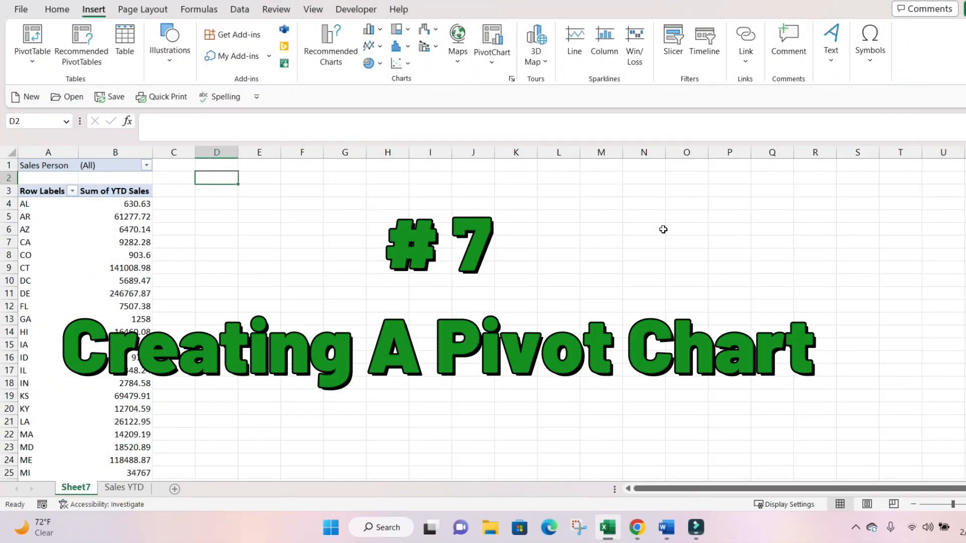
# Step: Remove State from the PivotTable rows and move Sales Person from the filters to the rows
pyautogui.click(129, 294)
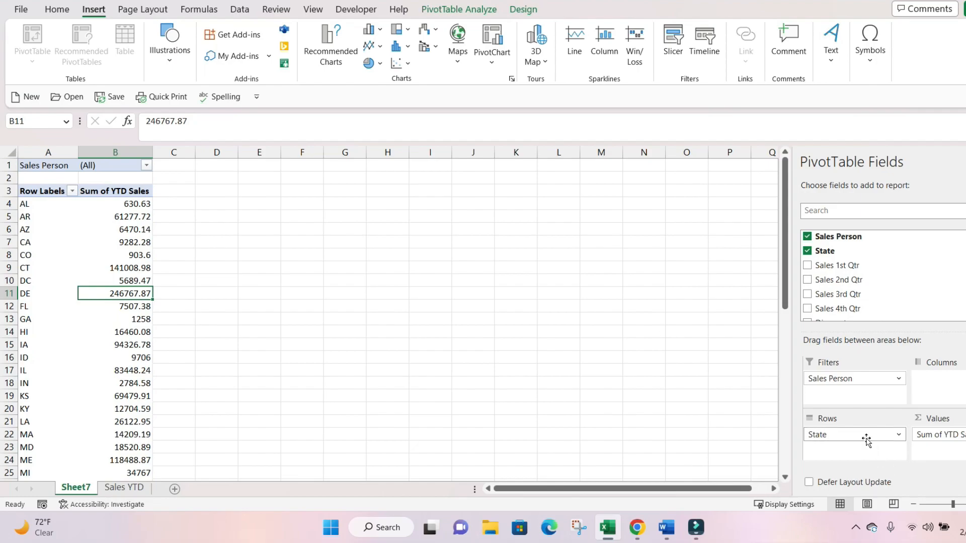
pyautogui.moveTo(863, 436); pyautogui.dragTo(873, 344)
pyautogui.moveTo(852, 378); pyautogui.dragTo(862, 439)
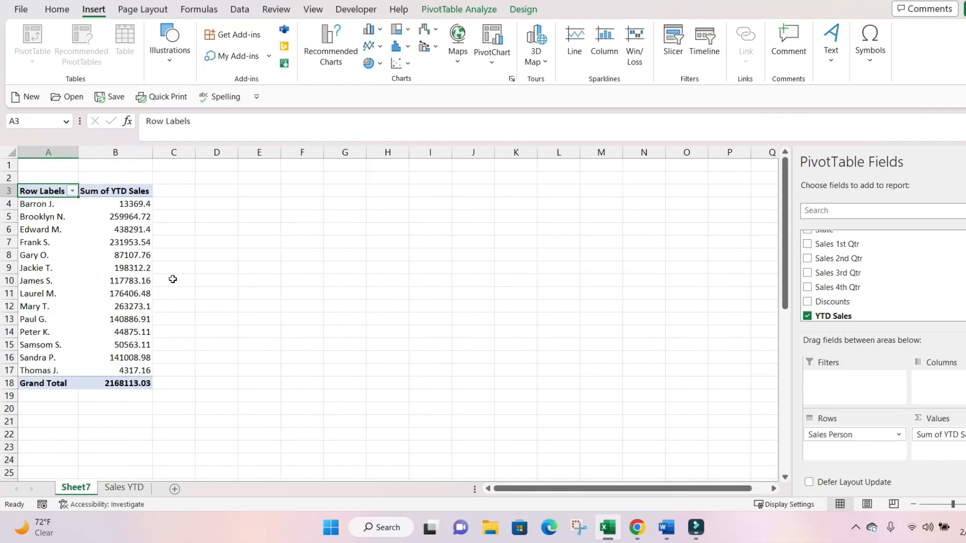
# Step: Format the Sum of YTD Sales values in column B with comma style
pyautogui.click(130, 152)
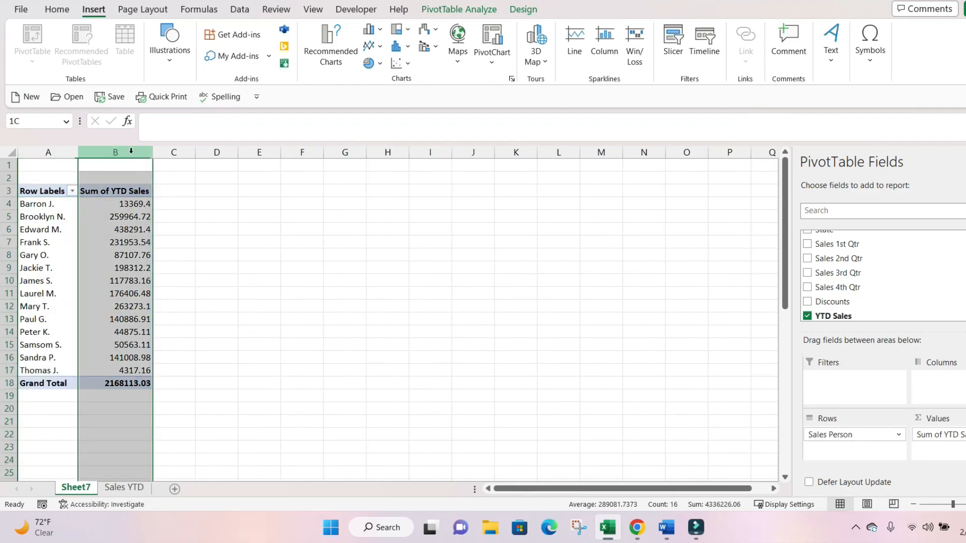
pyautogui.click(57, 9)
pyautogui.click(519, 55)
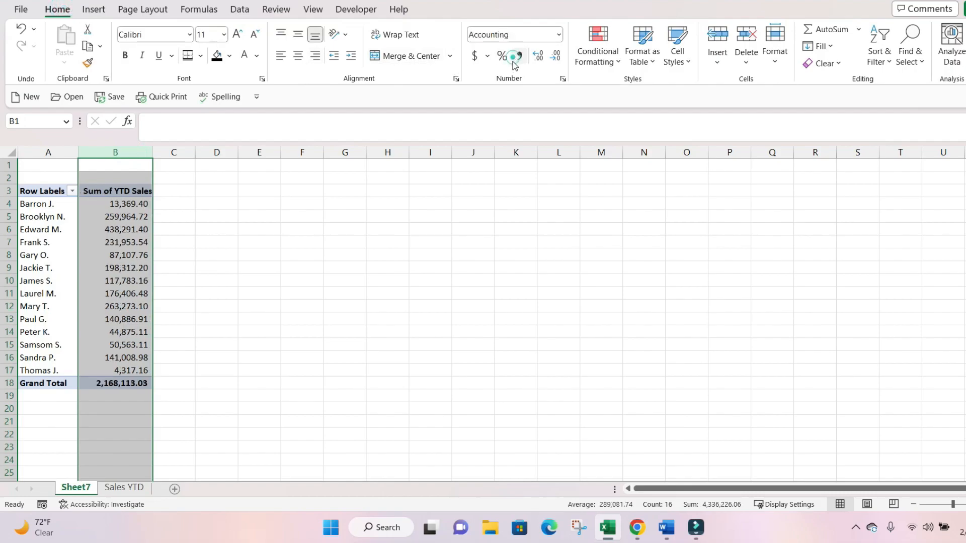
pyautogui.click(287, 233)
# Step: Start inserting a PivotChart from the salesperson names and sales in A4:B17, leaving out the grand total
pyautogui.moveTo(47, 204); pyautogui.dragTo(121, 370)
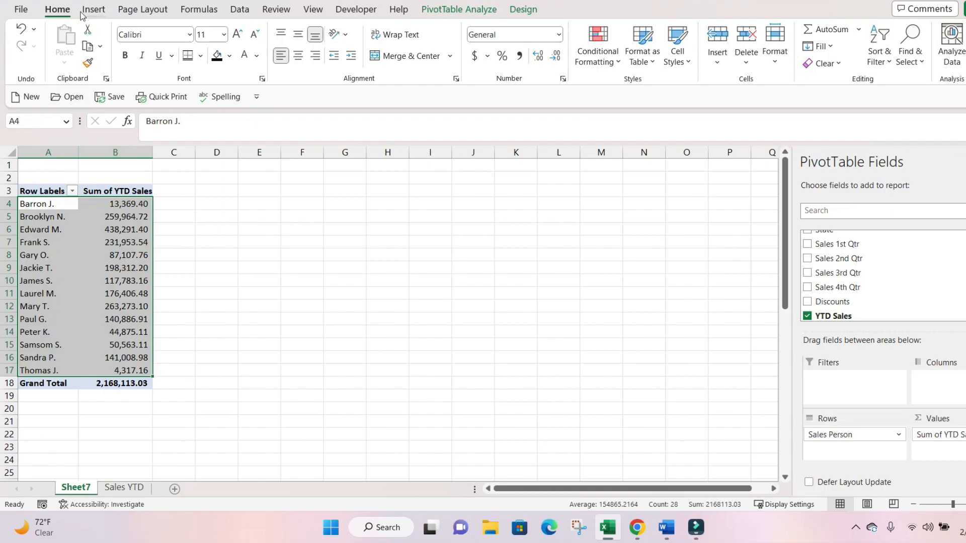
pyautogui.click(93, 9)
pyautogui.click(492, 66)
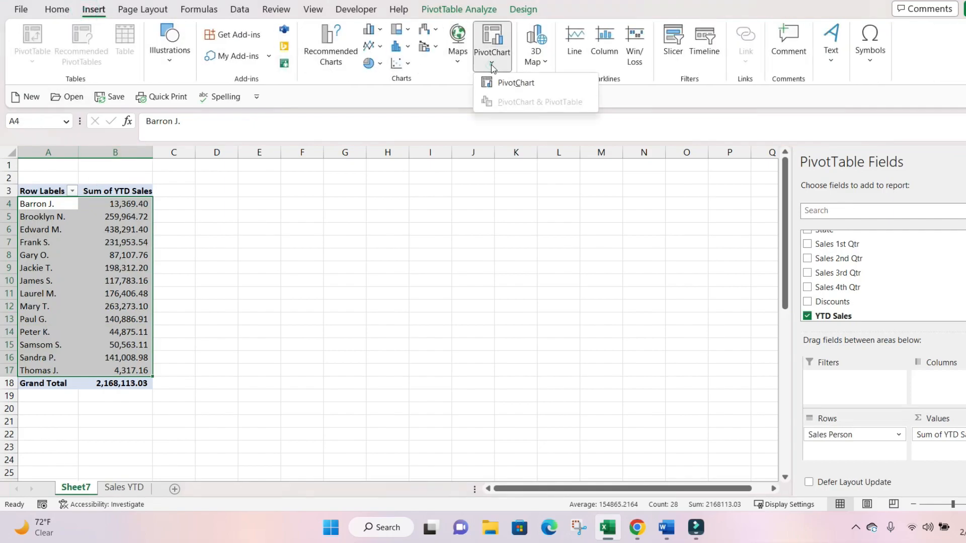
pyautogui.click(499, 82)
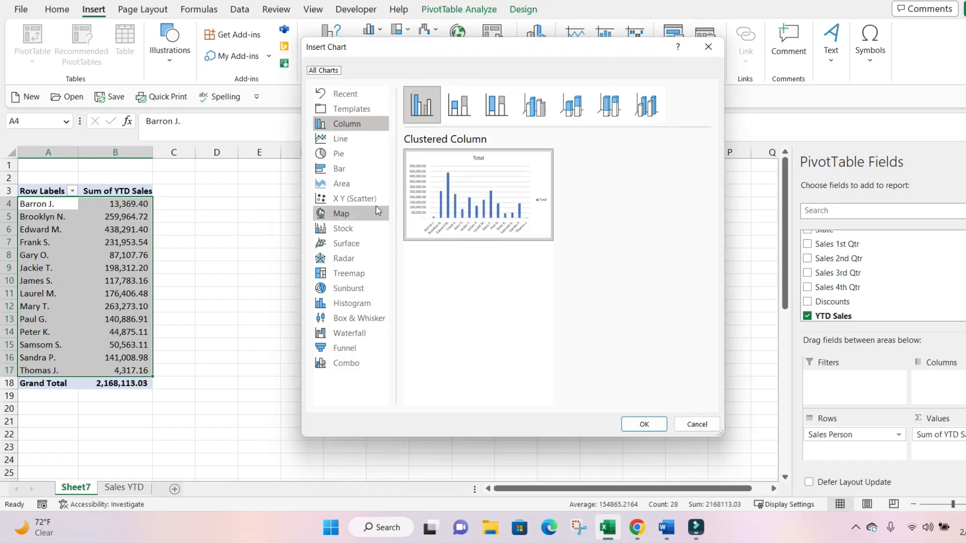
# Step: Preview the pie, column, area and line chart types and several of their variants for the PivotChart
pyautogui.click(338, 153)
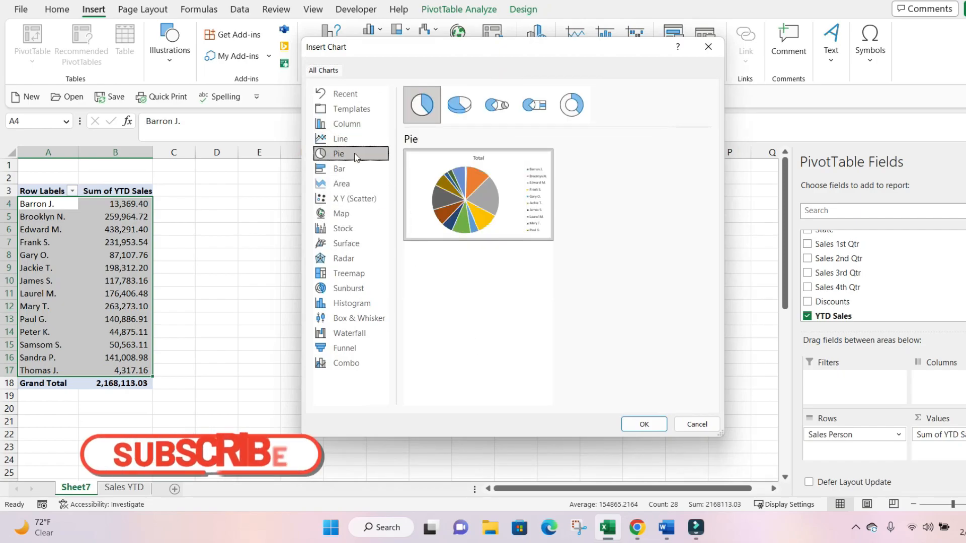
pyautogui.click(459, 105)
pyautogui.click(496, 104)
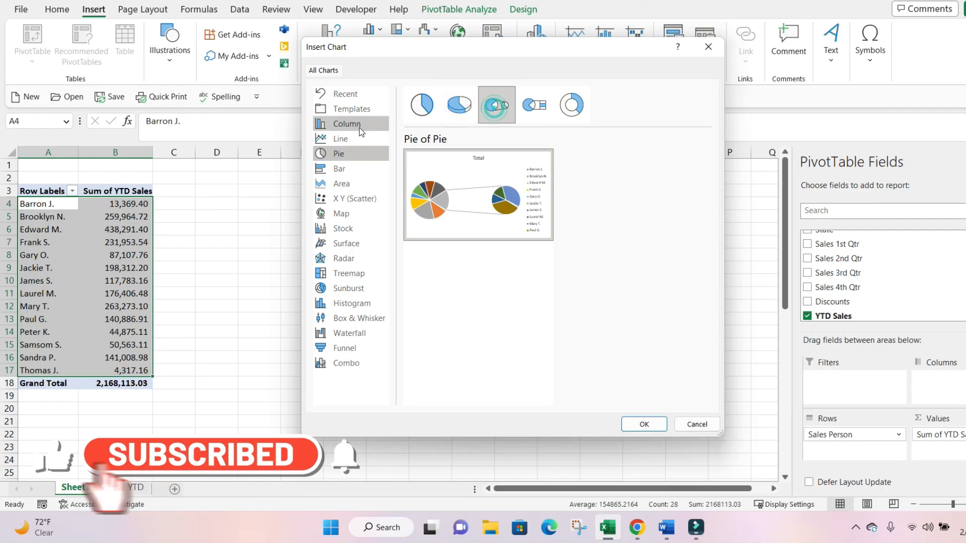
pyautogui.click(361, 126)
pyautogui.click(466, 110)
pyautogui.click(506, 107)
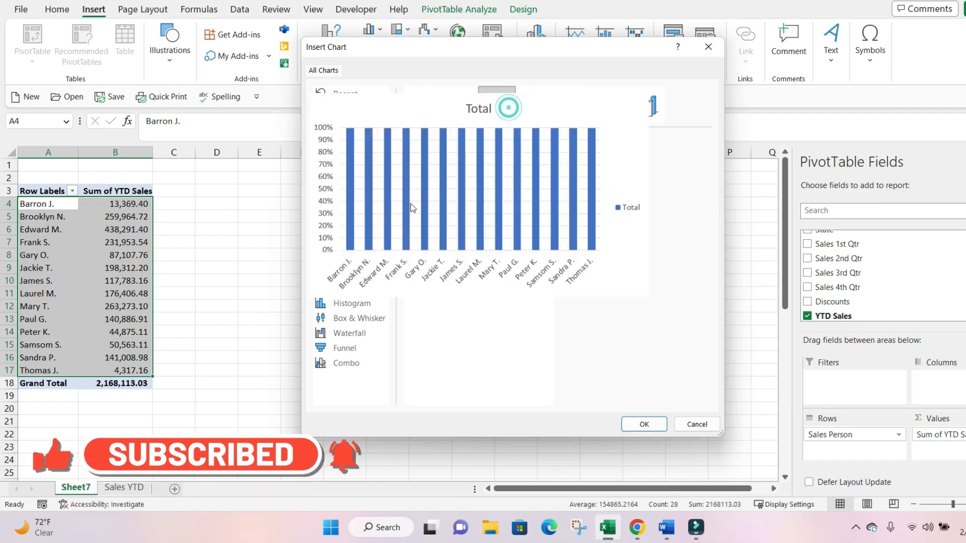
pyautogui.click(355, 184)
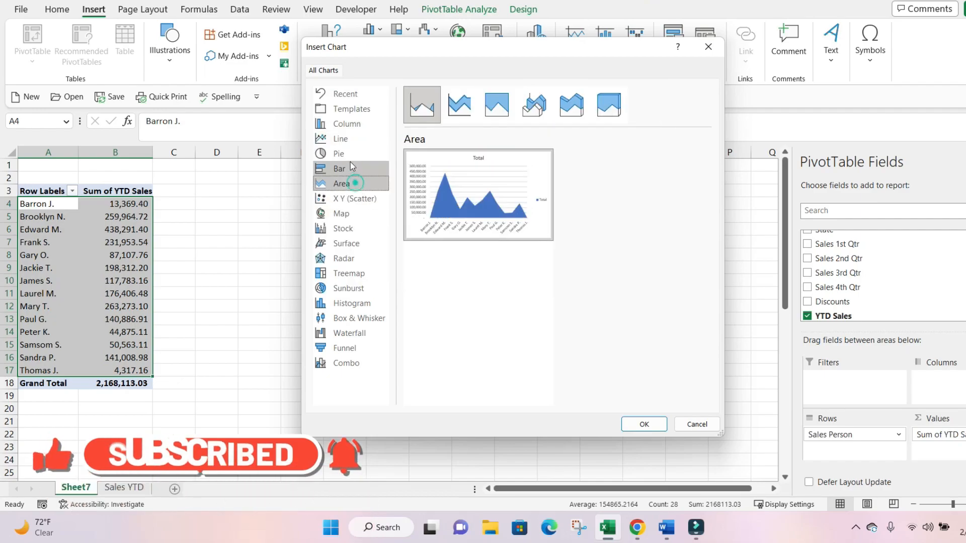
pyautogui.click(348, 139)
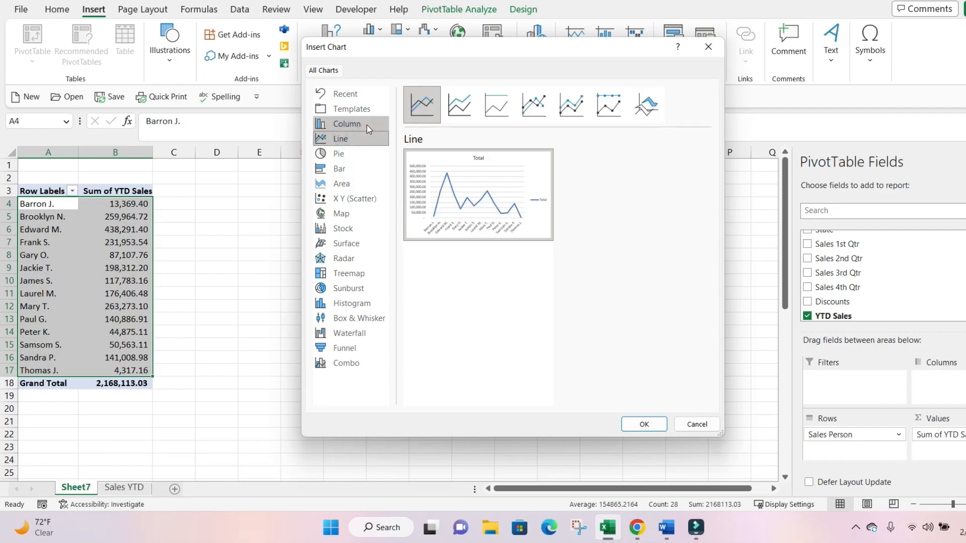
# Step: Insert a standard pie PivotChart of YTD sales by salesperson and enlarge it slightly to about column M, row 22
pyautogui.click(350, 153)
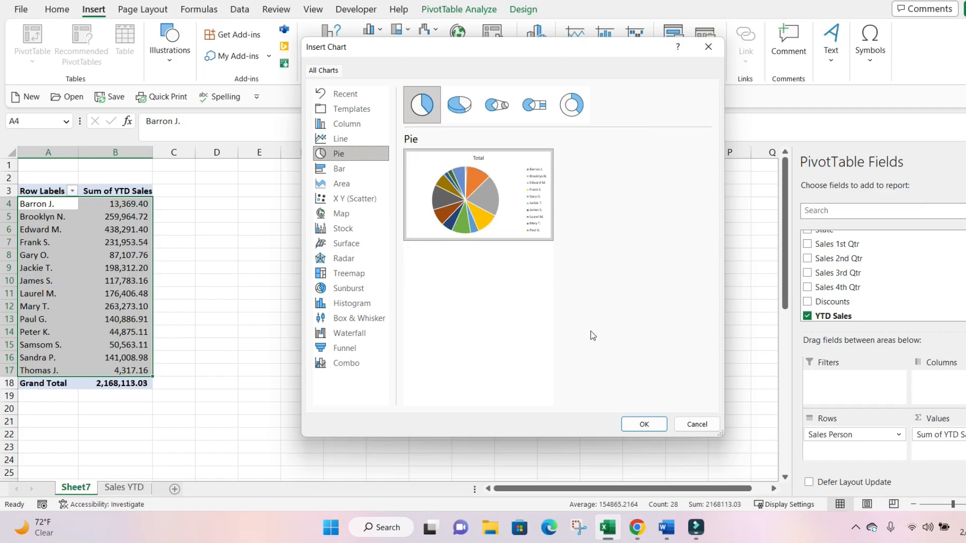
pyautogui.click(647, 424)
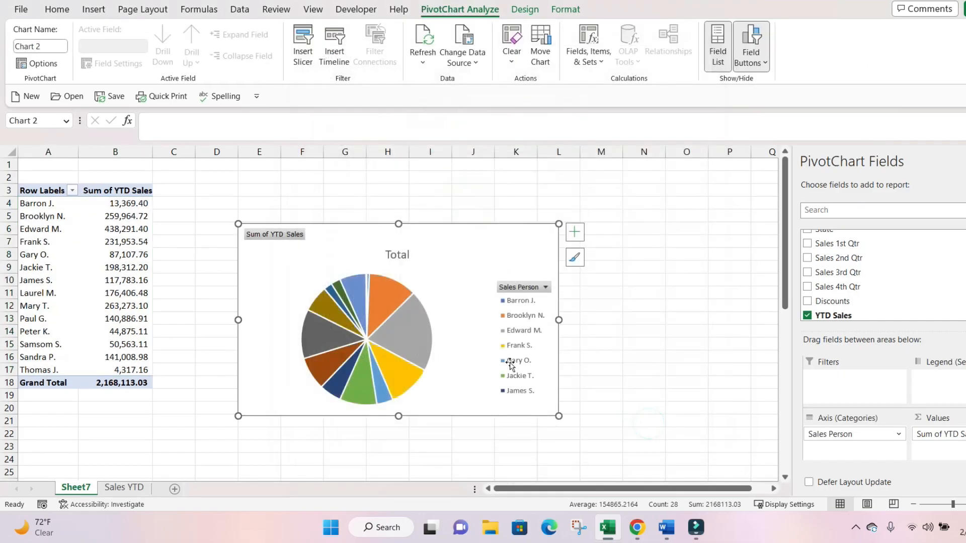
pyautogui.moveTo(558, 416); pyautogui.dragTo(598, 438)
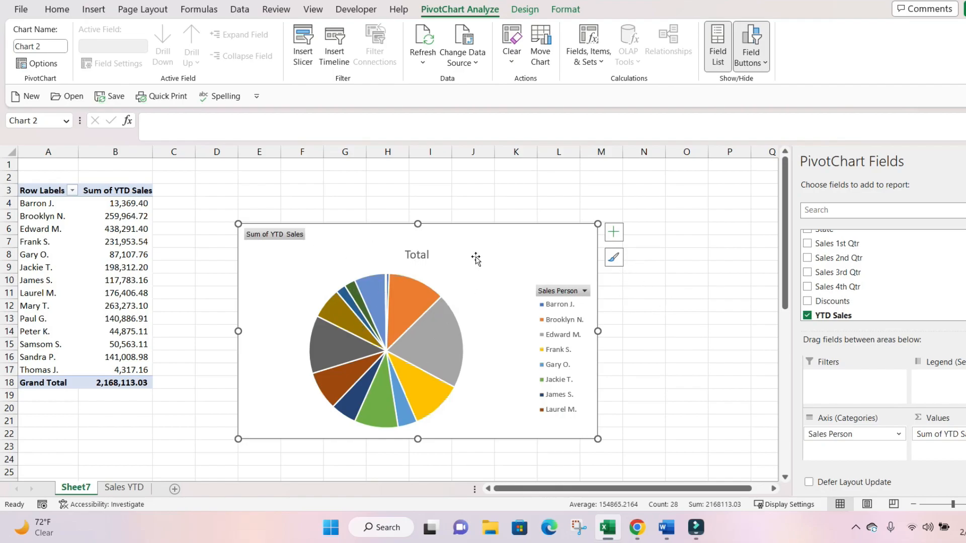
# Step: Open the pie chart's chart area formatting and list the chart elements available for formatting
pyautogui.rightClick(487, 243)
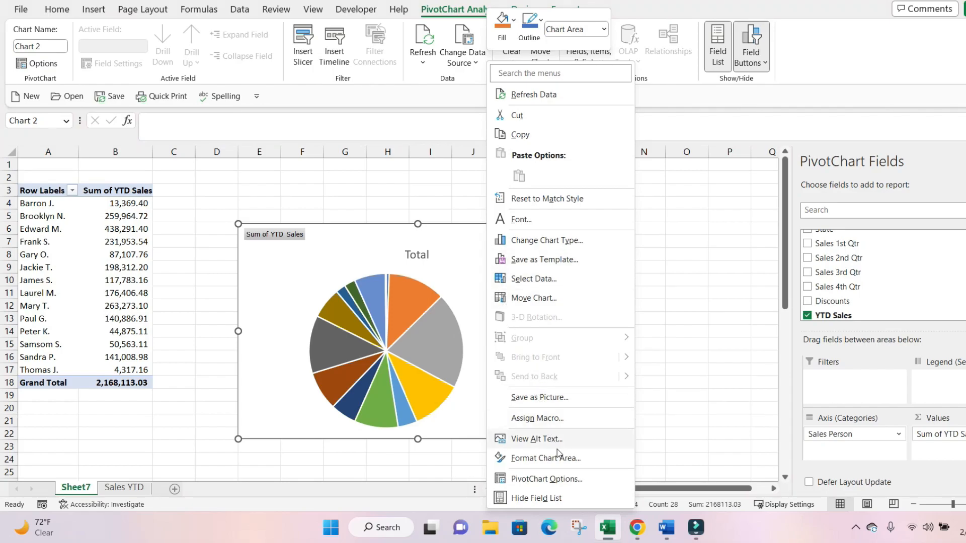
pyautogui.click(565, 463)
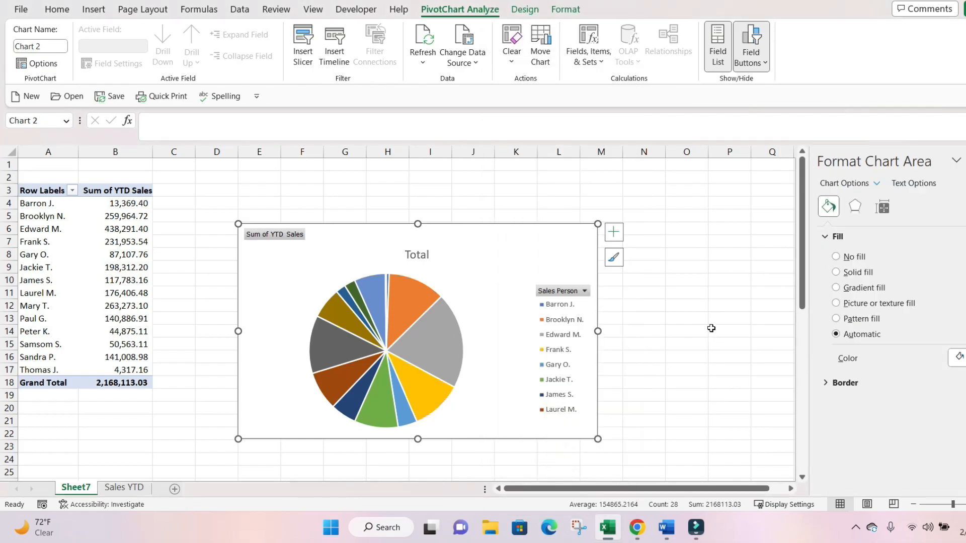
pyautogui.click(873, 184)
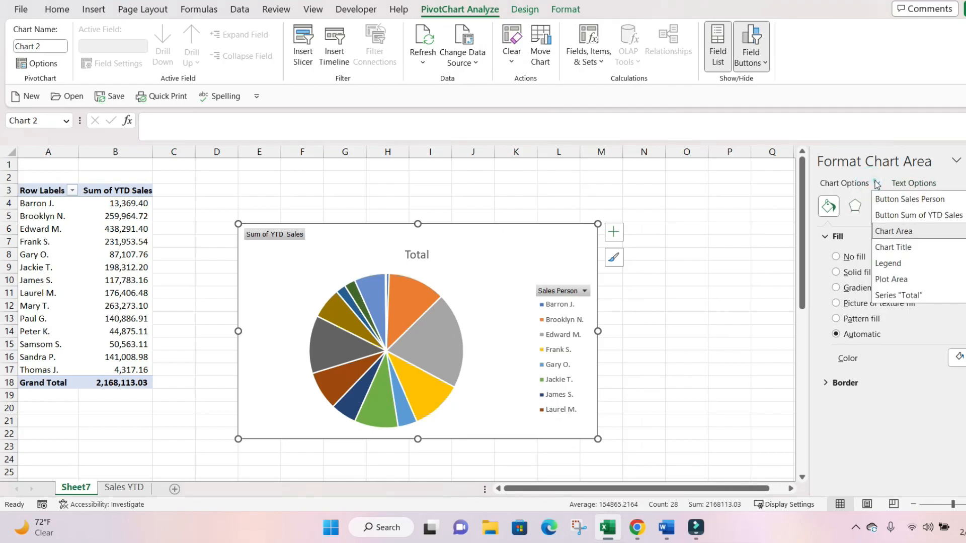